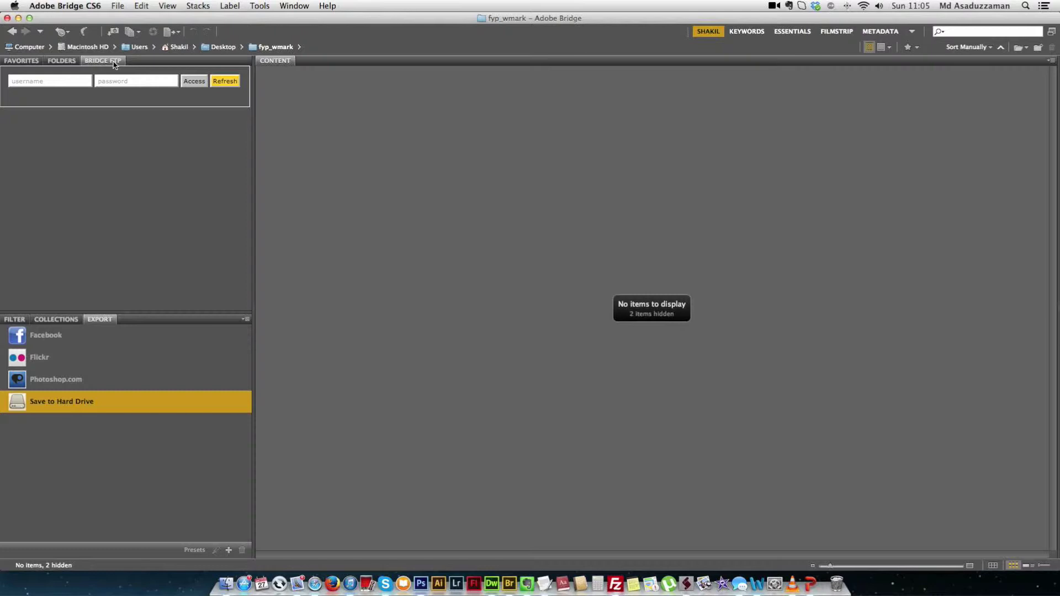
{"action": "mouse_move", "coordinate": [110, 64]}
{"action": "left_mouse_down"}
{"action": "mouse_move", "coordinate": [182, 300]}
{"action": "mouse_move", "coordinate": [168, 319]}
{"action": "mouse_move", "coordinate": [151, 118]}
{"action": "mouse_move", "coordinate": [106, 64]}
{"action": "left_mouse_up"}
{"action": "mouse_move", "coordinate": [142, 314]}
{"action": "left_mouse_down"}
{"action": "mouse_move", "coordinate": [147, 213]}
{"action": "mouse_move", "coordinate": [149, 314]}
{"action": "left_mouse_up"}
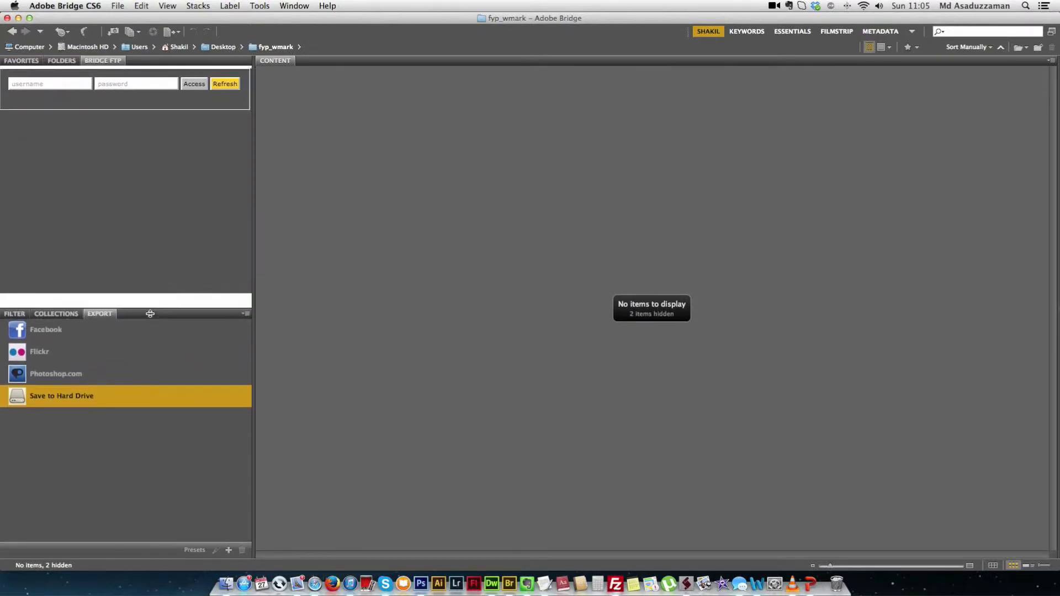
{"action": "mouse_move", "coordinate": [254, 311]}
{"action": "left_mouse_down"}
{"action": "mouse_move", "coordinate": [265, 312]}
{"action": "mouse_move", "coordinate": [254, 314]}
{"action": "left_mouse_up"}
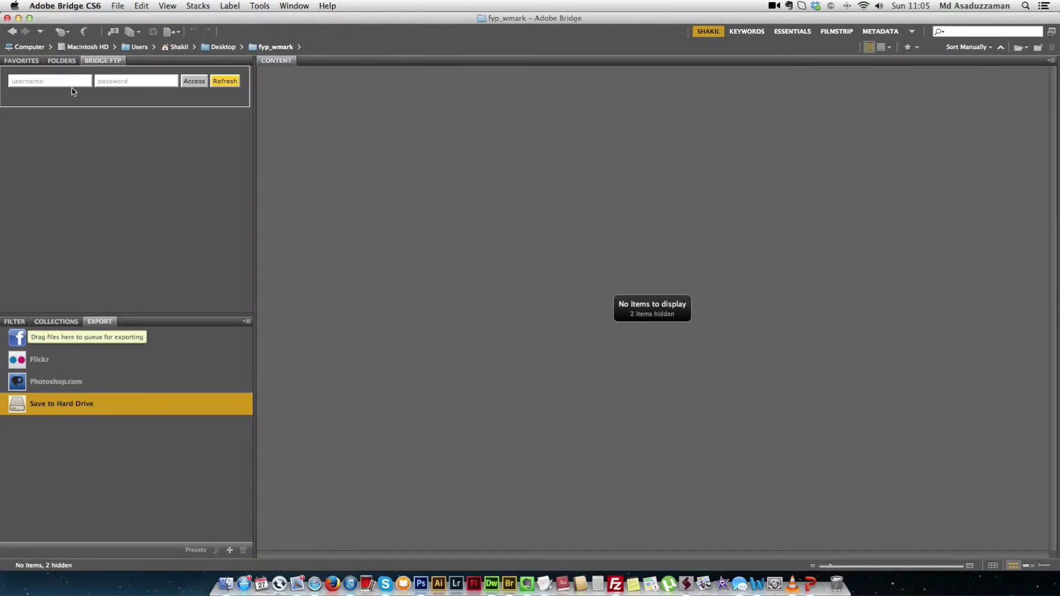
Step: Copy the regular account's username from the text notes and paste it into the Bridge FTP username field
{"action": "left_click", "coordinate": [54, 86]}
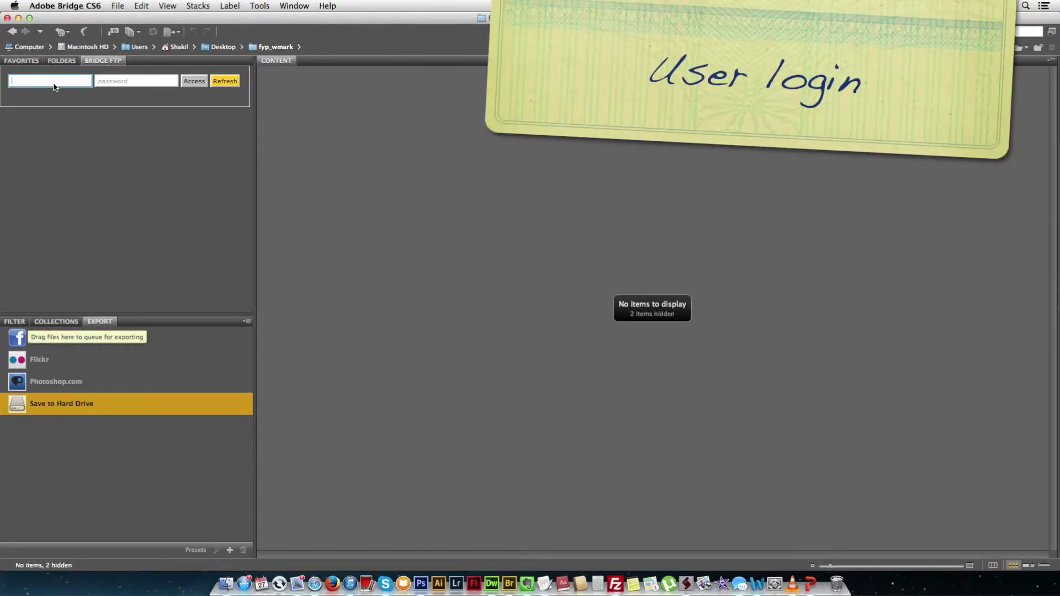
{"action": "key", "text": "super+Tab"}
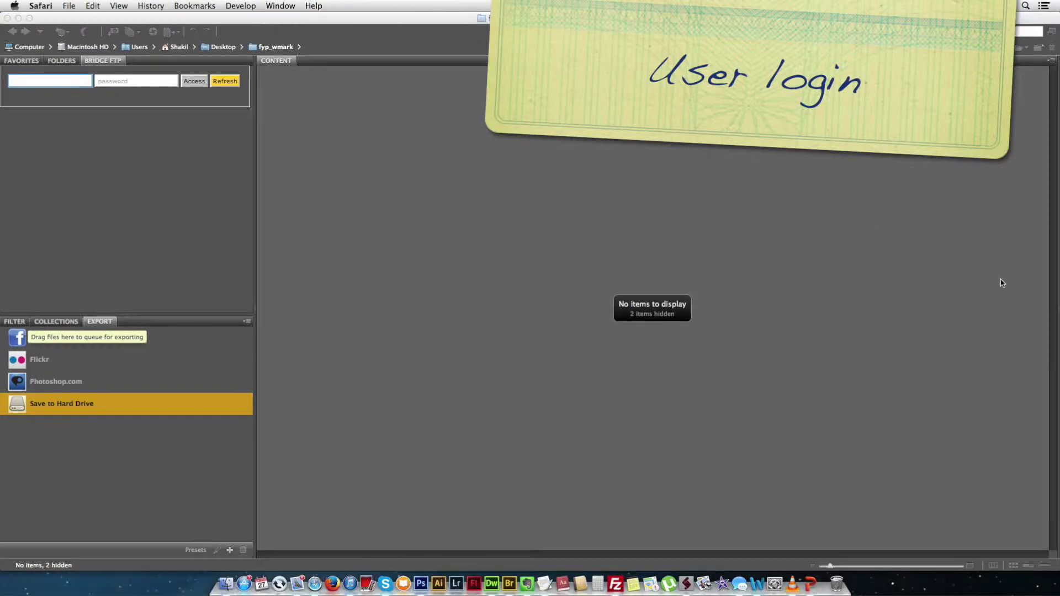
{"action": "left_click", "coordinate": [545, 584]}
{"action": "double_click", "coordinate": [757, 282]}
{"action": "key", "text": "super+c"}
{"action": "left_click", "coordinate": [108, 138]}
{"action": "left_click", "coordinate": [56, 81]}
{"action": "right_click", "coordinate": [56, 81]}
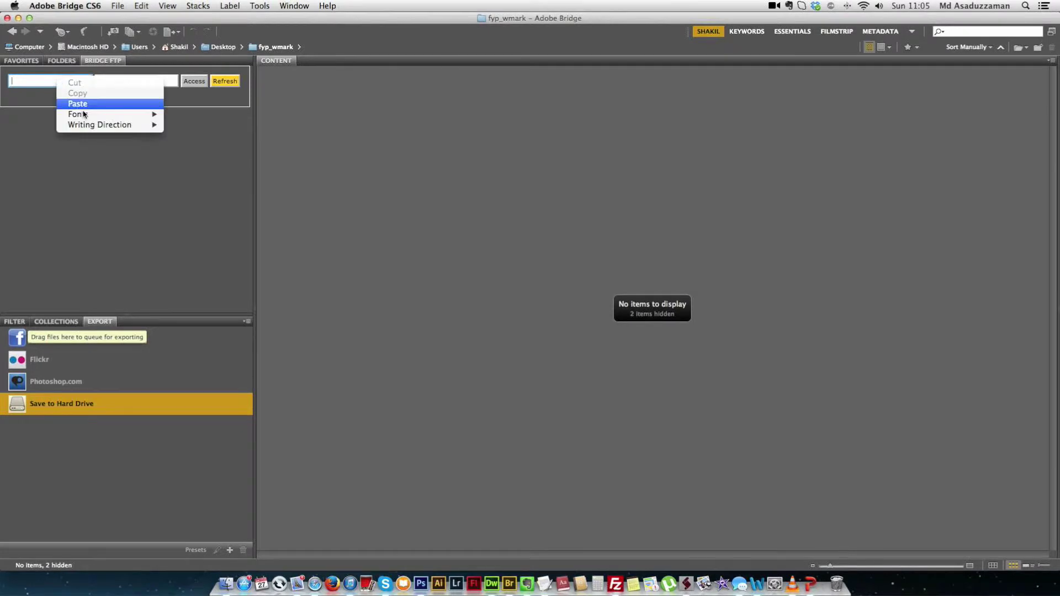
{"action": "left_click", "coordinate": [78, 104]}
Step: Try to log in to the regular account with an incorrect password copied from the text notes
{"action": "key", "text": "super+Tab"}
{"action": "left_click", "coordinate": [767, 303]}
{"action": "key", "text": "super+v"}
{"action": "double_click", "coordinate": [739, 303]}
{"action": "key", "text": "super+c"}
{"action": "left_click", "coordinate": [101, 135]}
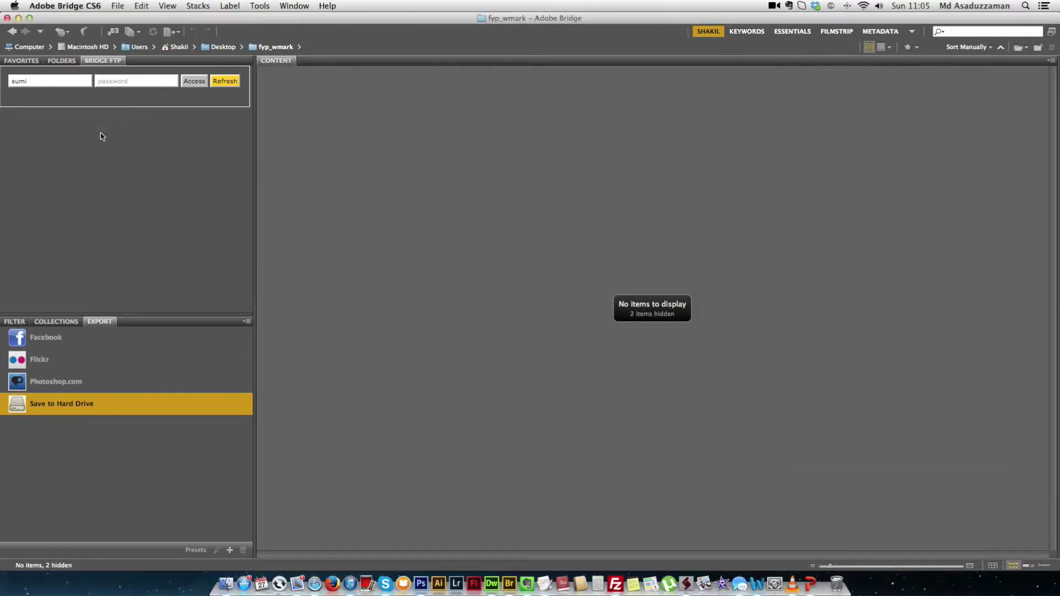
{"action": "right_click", "coordinate": [131, 82]}
{"action": "left_click", "coordinate": [142, 96]}
{"action": "right_click", "coordinate": [132, 83]}
{"action": "left_click", "coordinate": [153, 106]}
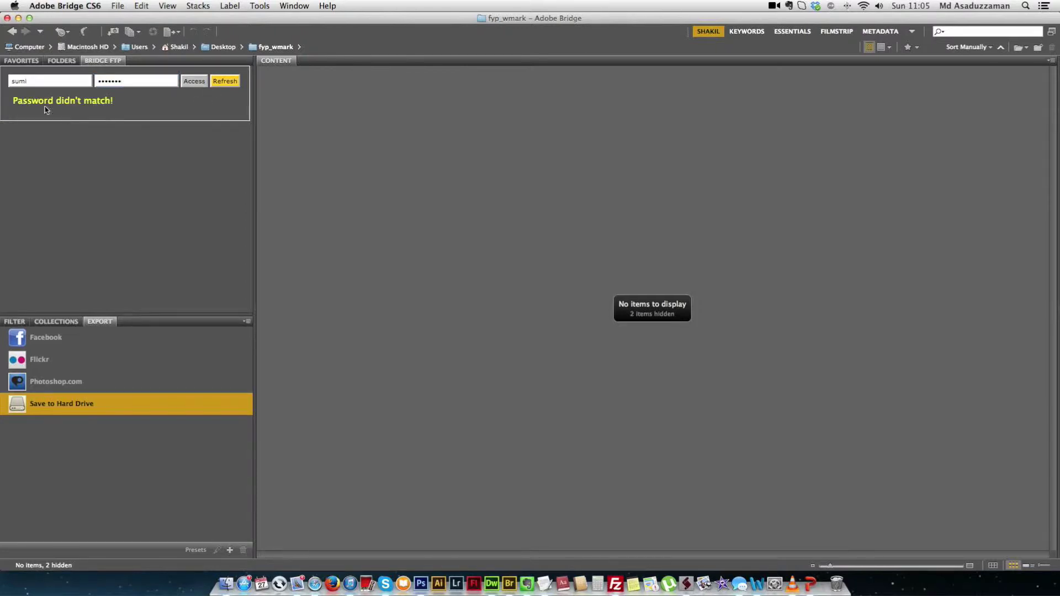
{"action": "left_click_drag", "start_coordinate": [13, 101], "coordinate": [140, 102]}
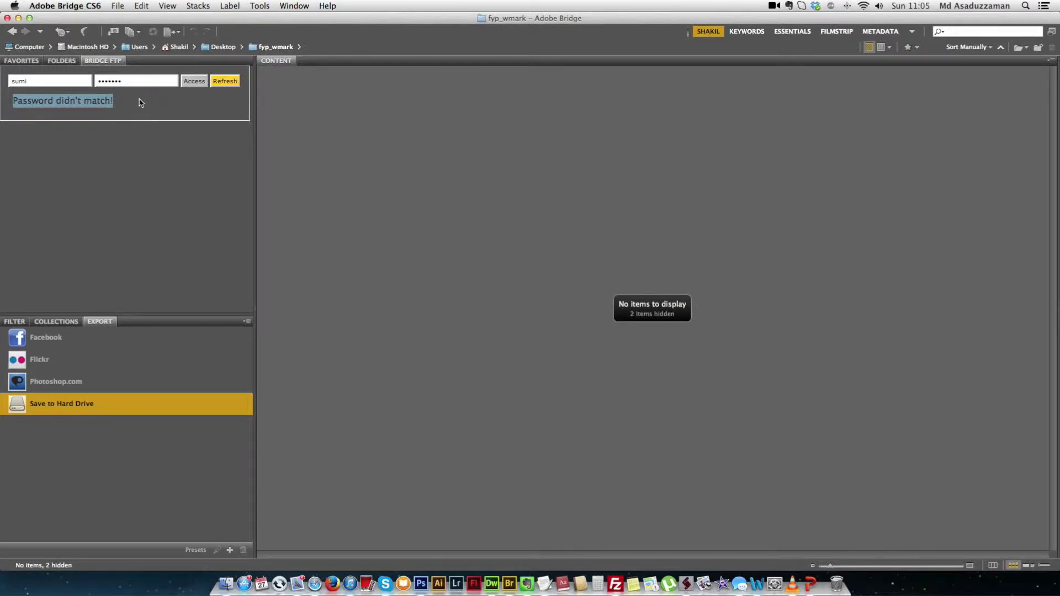
{"action": "left_click", "coordinate": [140, 102]}
Step: Paste the regular account's correct password from the text notes into the password field and log in
{"action": "key", "text": "super+Tab"}
{"action": "double_click", "coordinate": [757, 282]}
{"action": "key", "text": "super+c"}
{"action": "key", "text": "super+Tab"}
{"action": "left_click", "coordinate": [103, 83]}
{"action": "right_click", "coordinate": [103, 83]}
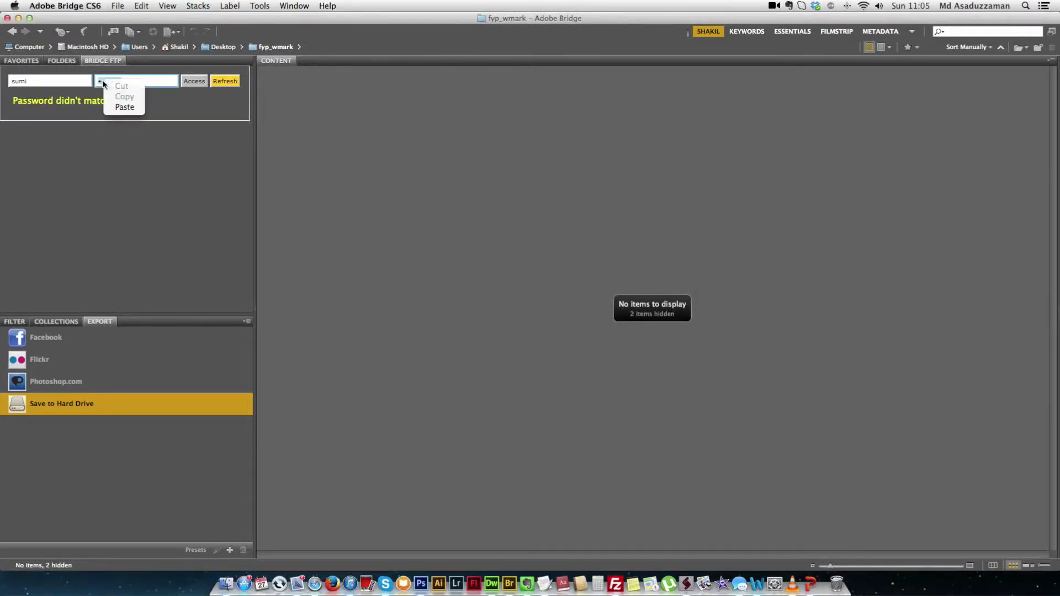
{"action": "left_click", "coordinate": [127, 110]}
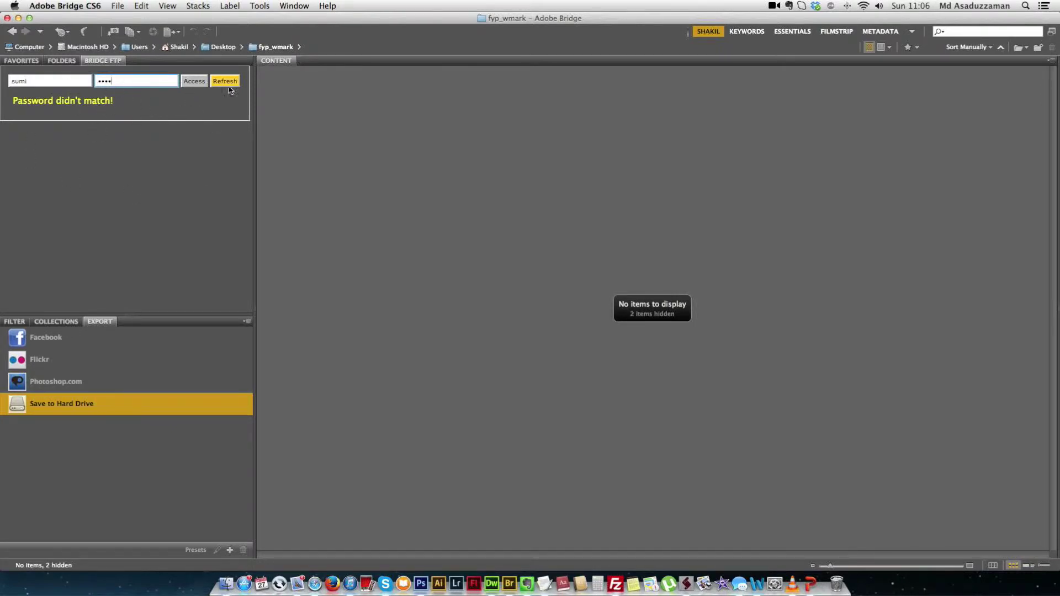
{"action": "left_click", "coordinate": [194, 81]}
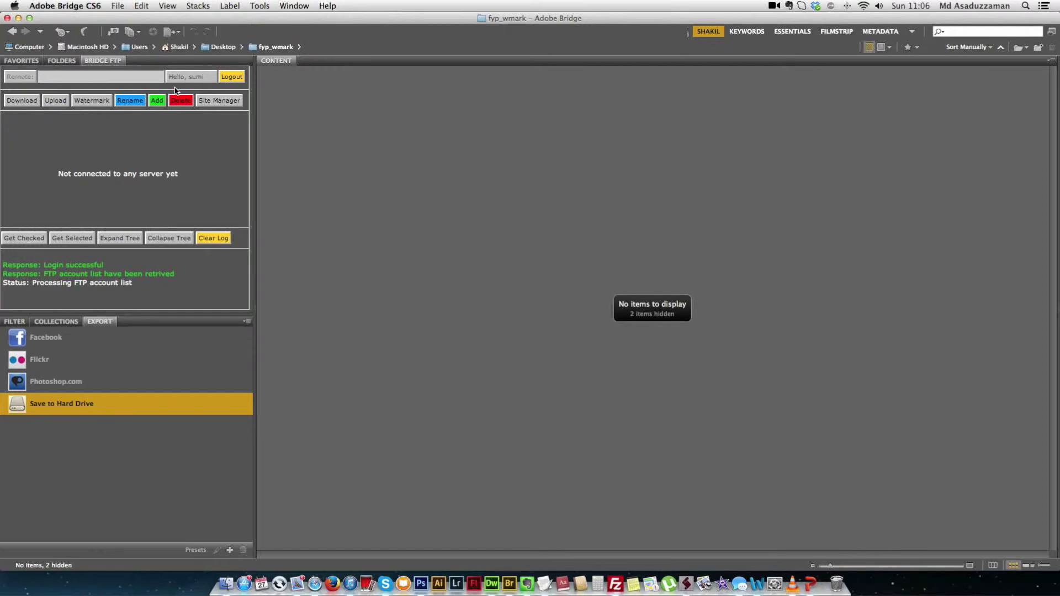
Step: Examine the login responses in the log and the Bridge FTP panel's remote path area and controls
{"action": "left_click_drag", "start_coordinate": [43, 266], "coordinate": [134, 274]}
{"action": "left_click", "coordinate": [55, 276]}
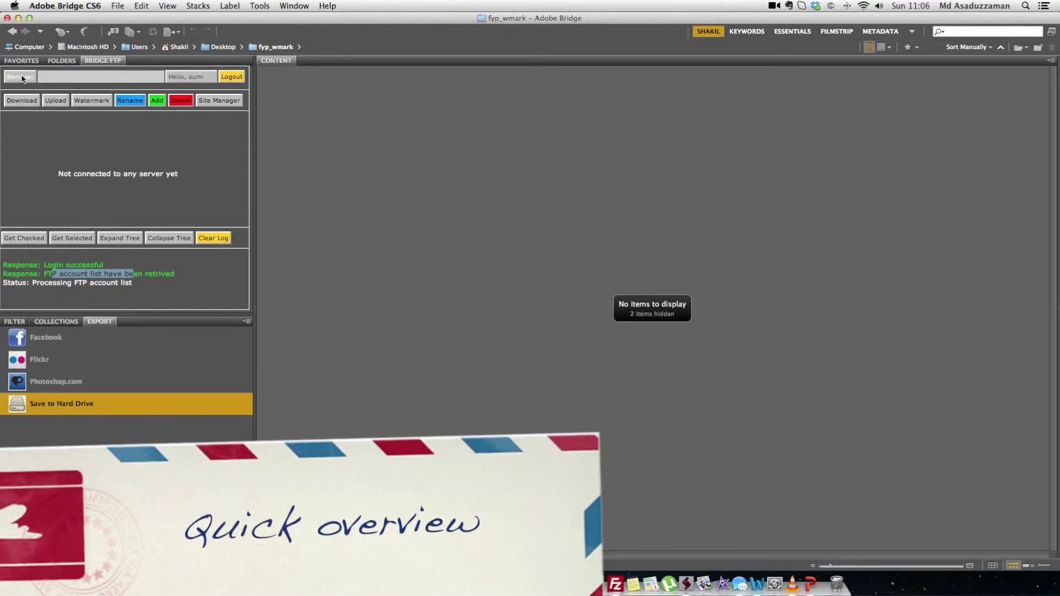
{"action": "left_click", "coordinate": [154, 297]}
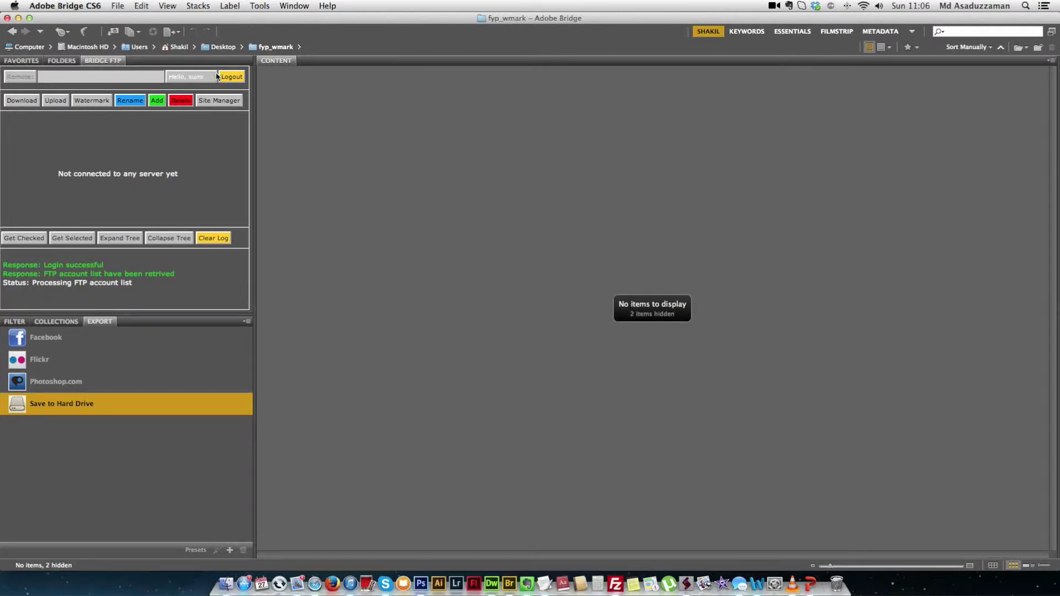
{"action": "left_click", "coordinate": [69, 80]}
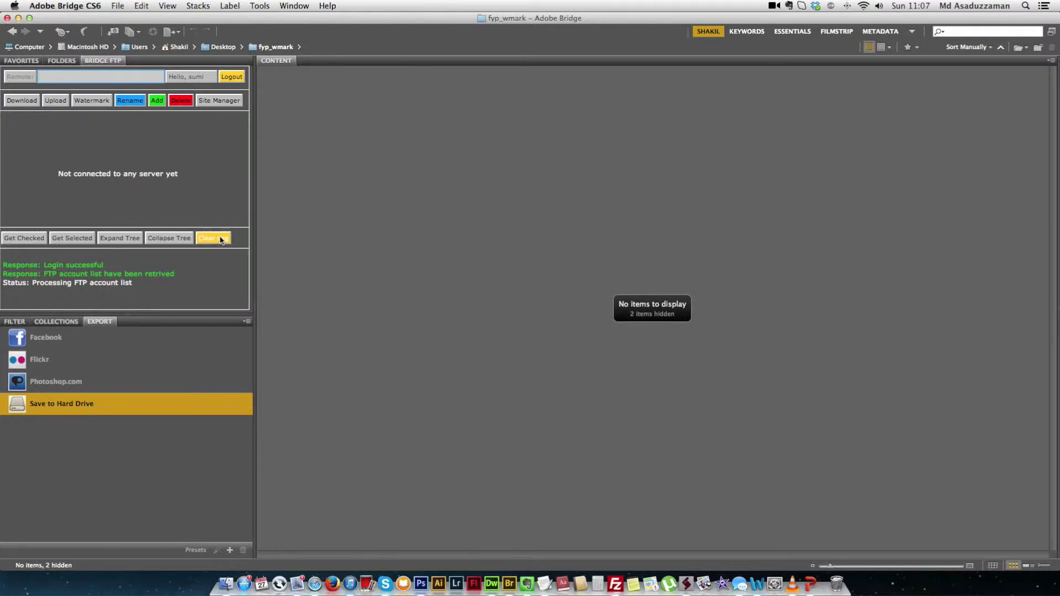
{"action": "left_click", "coordinate": [156, 295]}
{"action": "left_click_drag", "start_coordinate": [182, 299], "coordinate": [1, 257]}
{"action": "left_click", "coordinate": [32, 276]}
{"action": "left_click", "coordinate": [157, 297]}
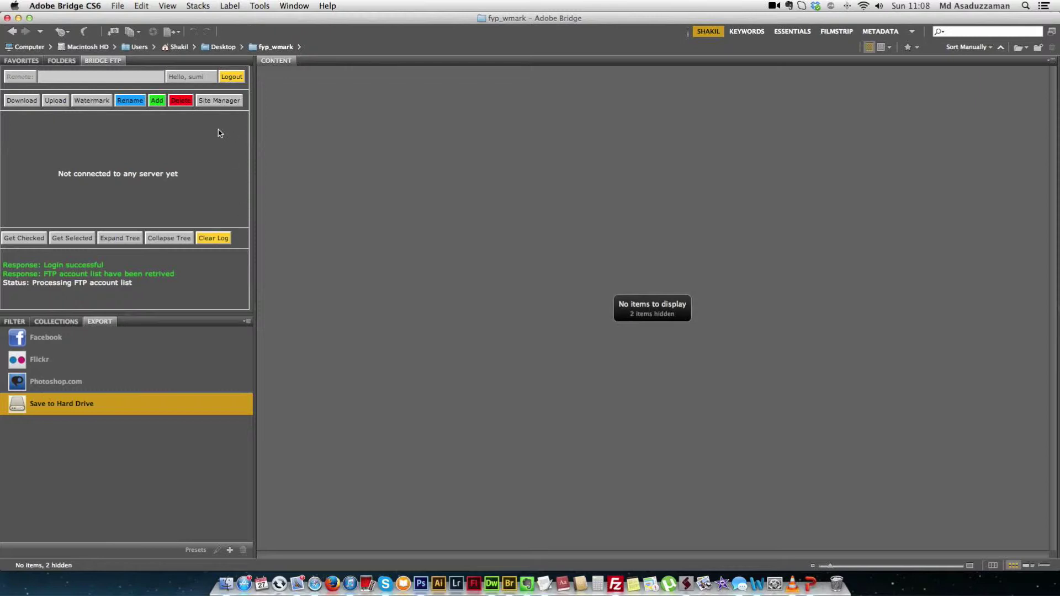
Step: Examine the FTP sites and connection option the Site Manager offers a regular account, leaving the dialog closed
{"action": "left_click", "coordinate": [228, 103]}
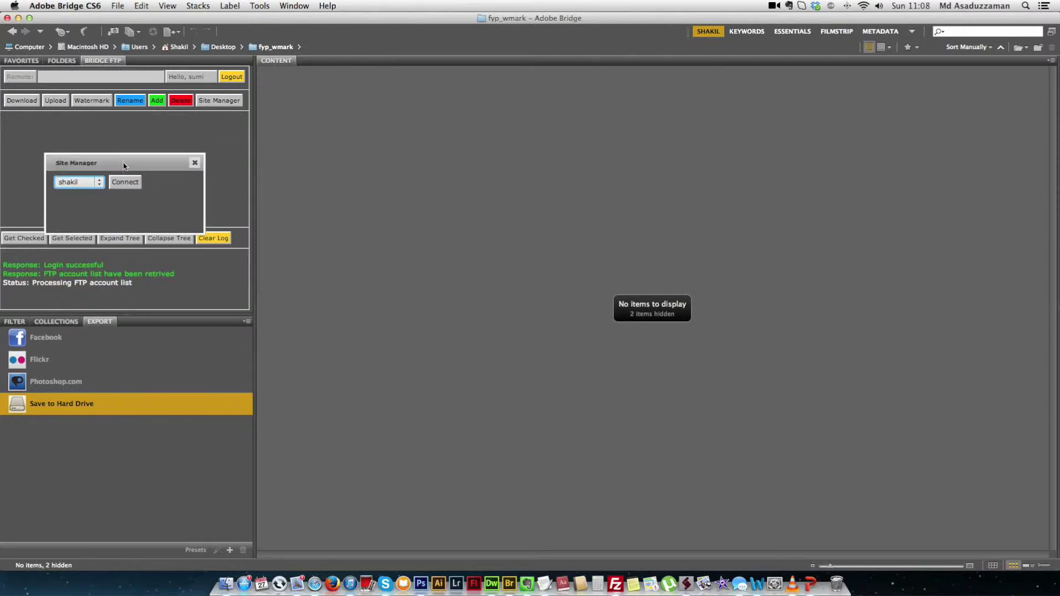
{"action": "left_click", "coordinate": [219, 103]}
{"action": "left_click", "coordinate": [89, 184]}
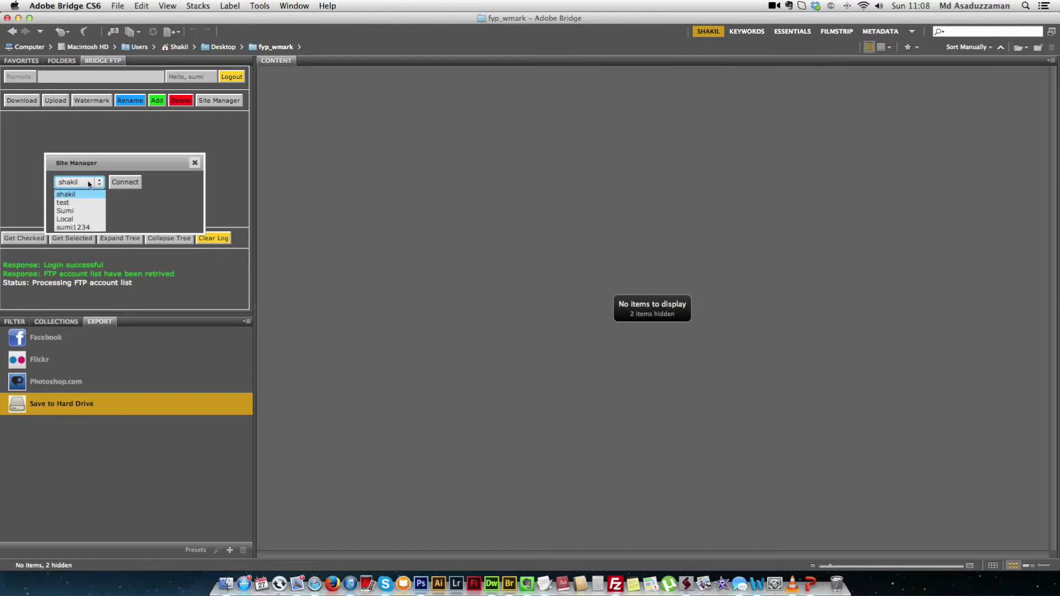
{"action": "left_click", "coordinate": [89, 184]}
{"action": "left_click", "coordinate": [89, 184]}
{"action": "left_click", "coordinate": [93, 186]}
{"action": "left_click", "coordinate": [81, 185]}
{"action": "left_click", "coordinate": [118, 184]}
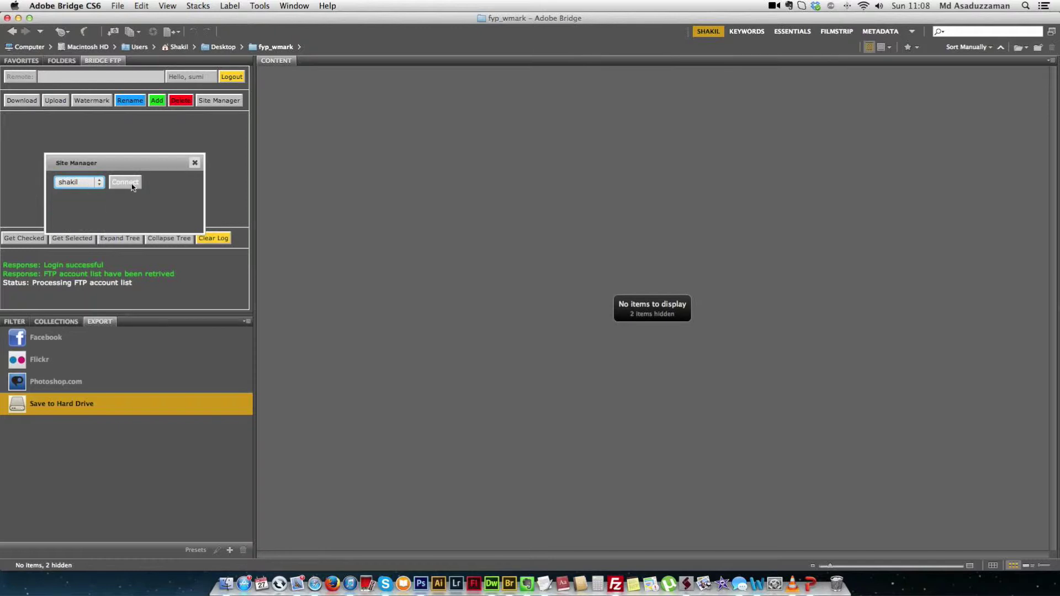
{"action": "left_click", "coordinate": [132, 186]}
{"action": "left_click", "coordinate": [128, 186]}
{"action": "left_click", "coordinate": [195, 162]}
Step: Log out of the regular account and paste the admin account's username from the text notes into the login form
{"action": "left_click", "coordinate": [232, 77]}
{"action": "key", "text": "super+Tab"}
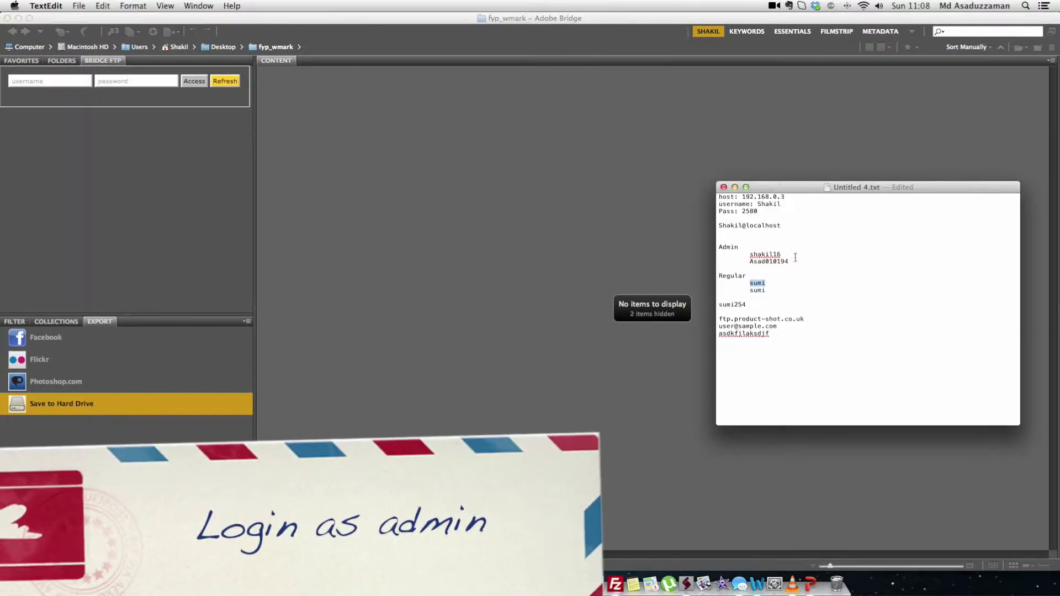
{"action": "double_click", "coordinate": [770, 255]}
{"action": "key", "text": "super+c"}
{"action": "key", "text": "super+Tab"}
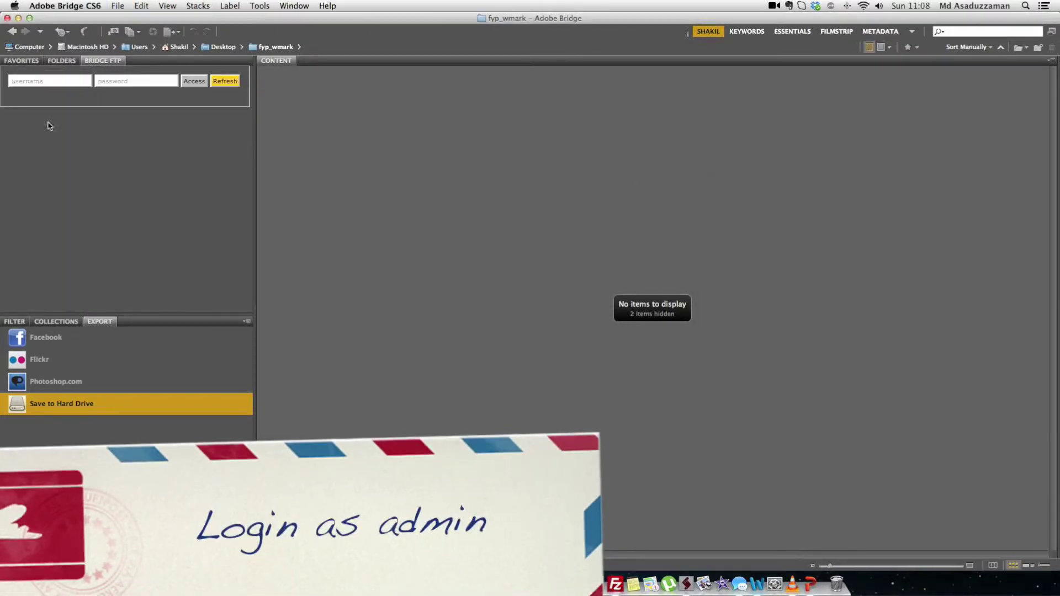
{"action": "left_click", "coordinate": [45, 81]}
{"action": "right_click", "coordinate": [46, 83]}
{"action": "left_click", "coordinate": [65, 103]}
Step: Paste the admin account's password from the text notes into the password field and log in
{"action": "key", "text": "super+Tab"}
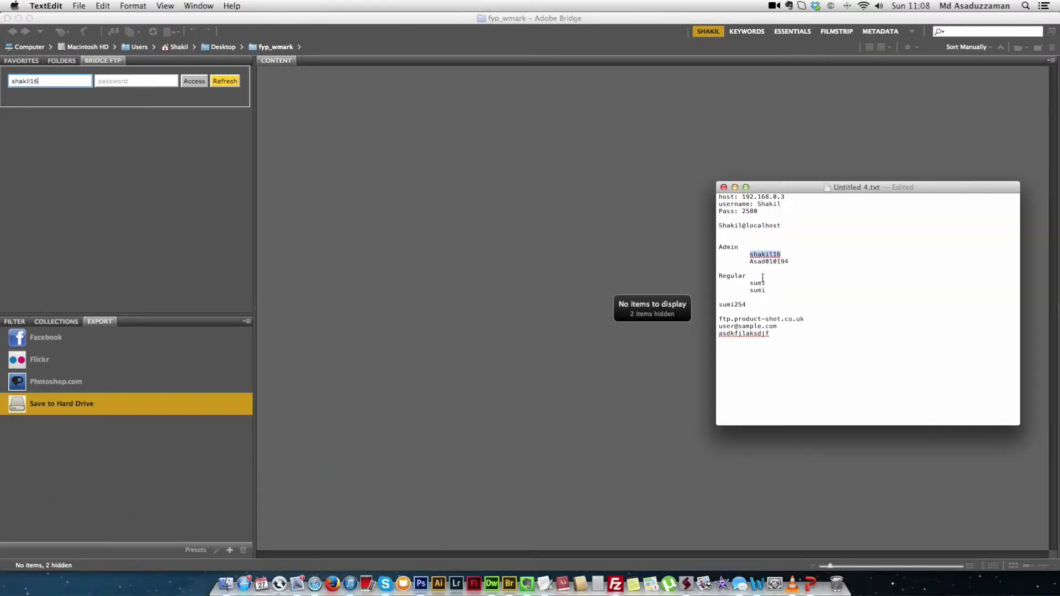
{"action": "double_click", "coordinate": [768, 261]}
{"action": "key", "text": "super+c"}
{"action": "key", "text": "super+Tab"}
{"action": "left_click", "coordinate": [124, 82]}
{"action": "right_click", "coordinate": [125, 82]}
{"action": "left_click", "coordinate": [145, 107]}
{"action": "left_click", "coordinate": [193, 81]}
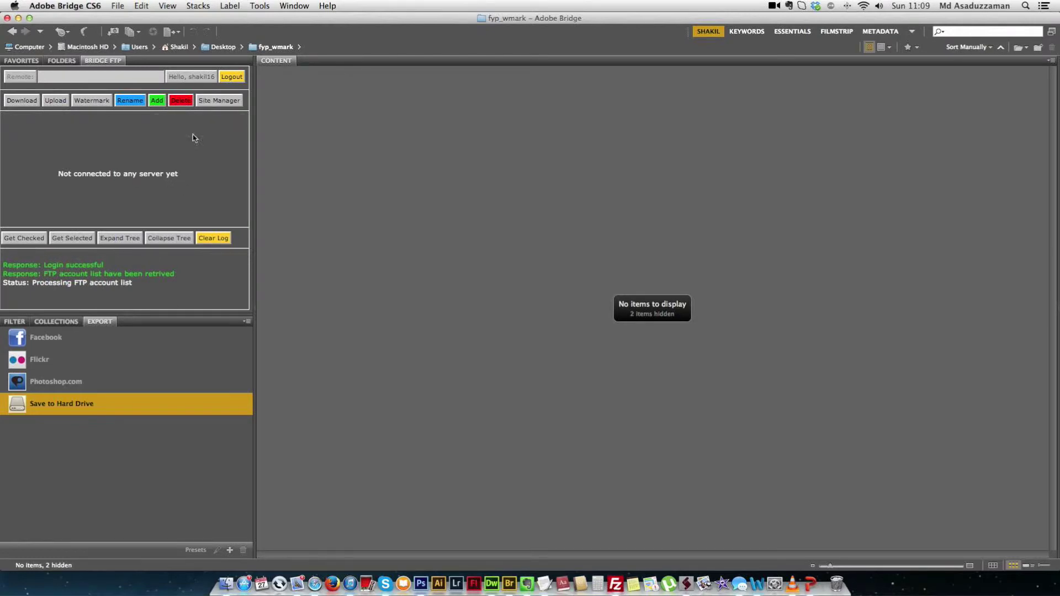
Step: Enlarge the Site Manager dialog, examine the site management options available to the admin, and close it
{"action": "left_click", "coordinate": [219, 100]}
{"action": "left_click_drag", "start_coordinate": [202, 263], "coordinate": [216, 266]}
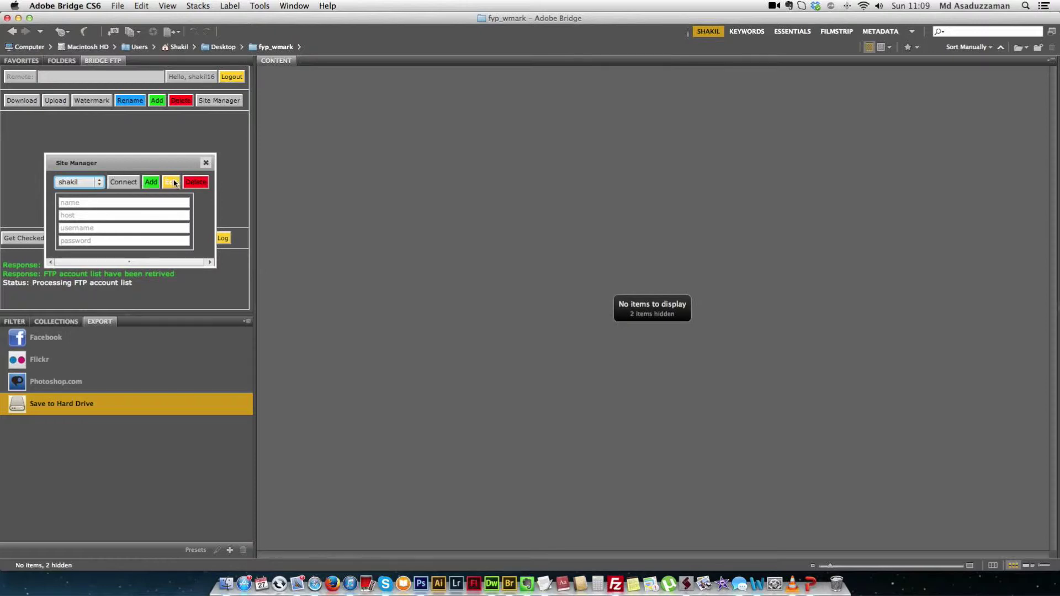
{"action": "left_click", "coordinate": [202, 185]}
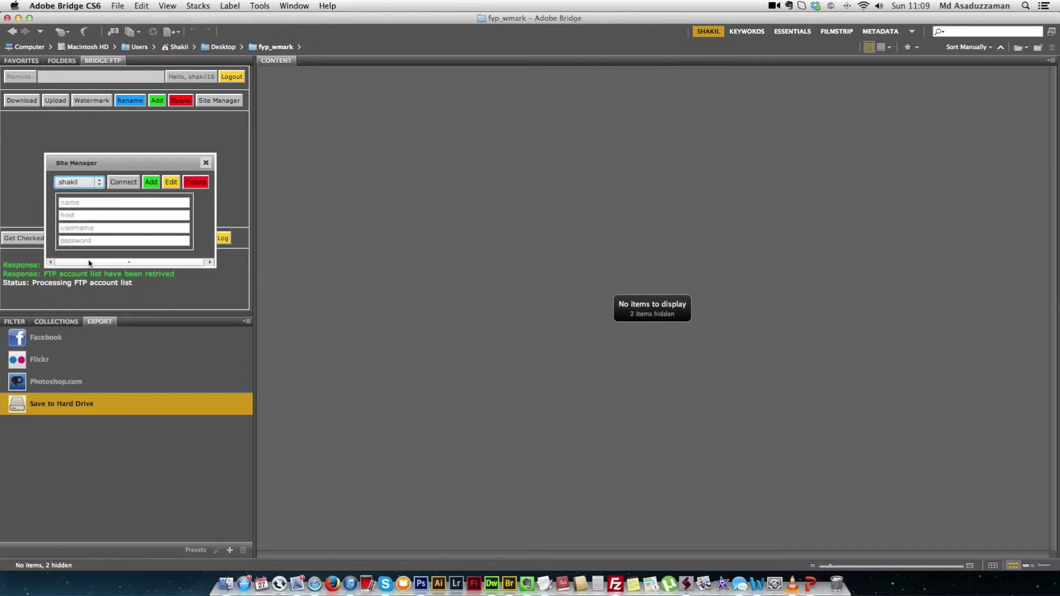
{"action": "left_click", "coordinate": [206, 162]}
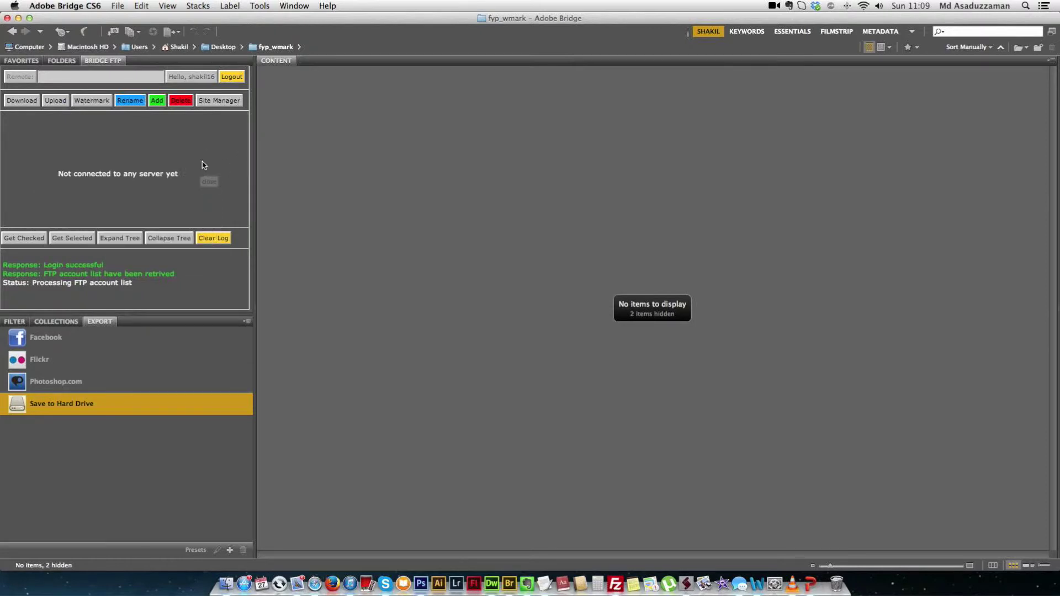
Step: Connect to the test site from the Site Manager and review the connection messages in the log
{"action": "left_click", "coordinate": [220, 103]}
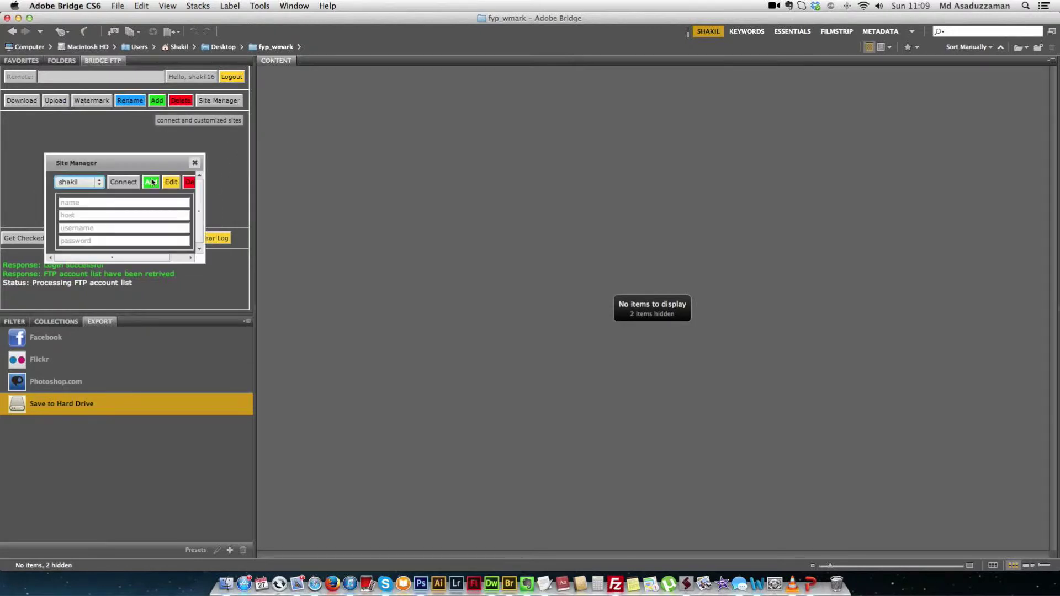
{"action": "left_click", "coordinate": [78, 183]}
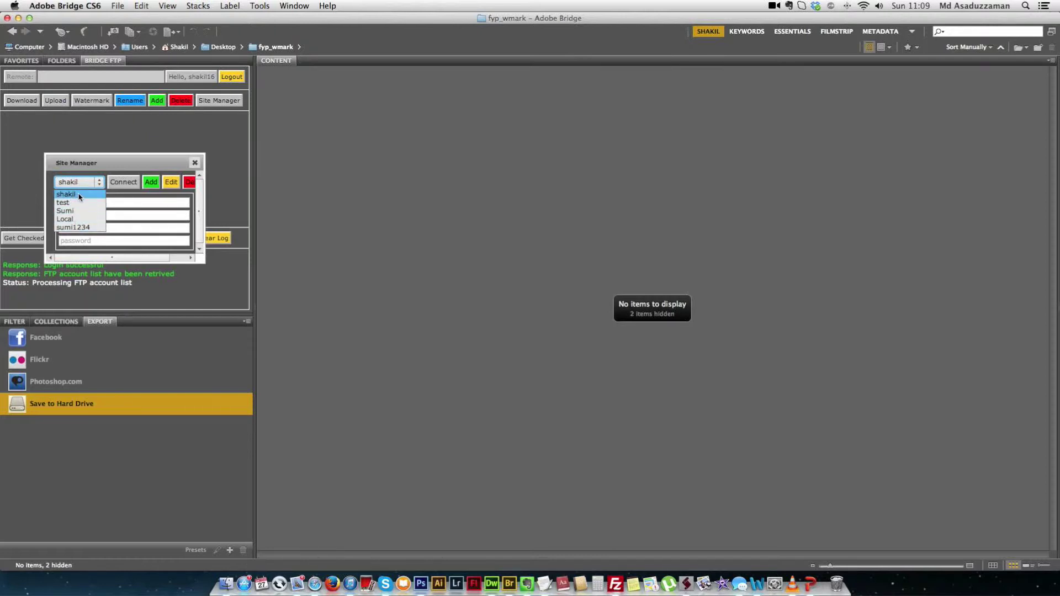
{"action": "left_click", "coordinate": [81, 205]}
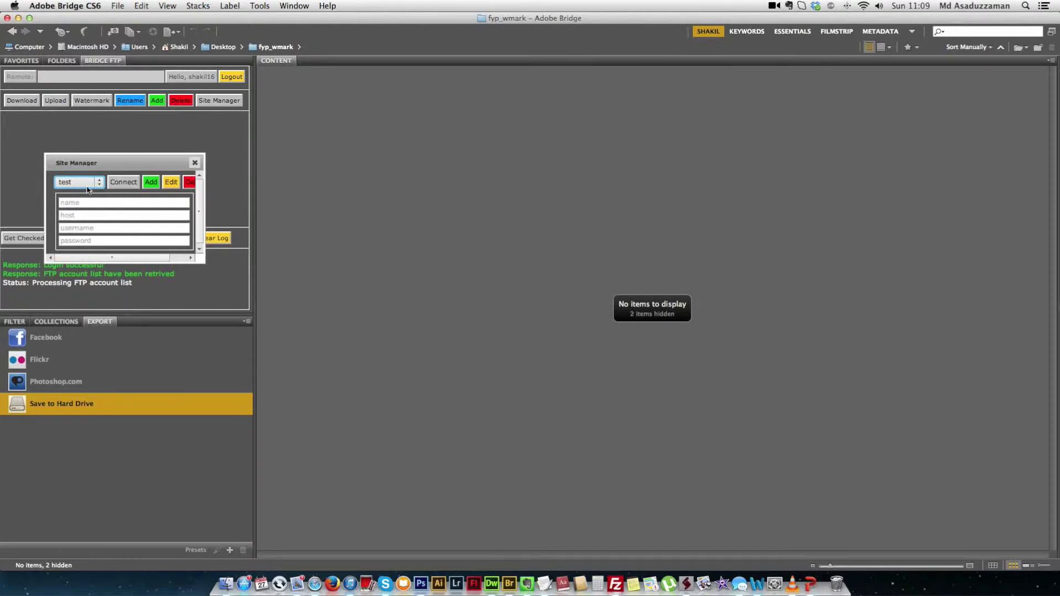
{"action": "left_click", "coordinate": [123, 181]}
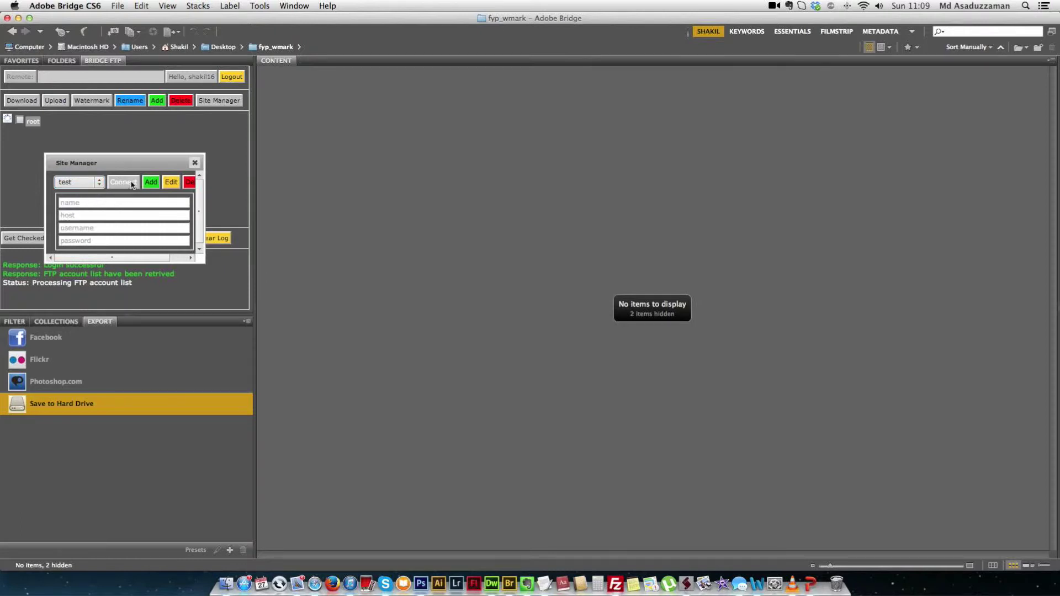
{"action": "left_click", "coordinate": [196, 163]}
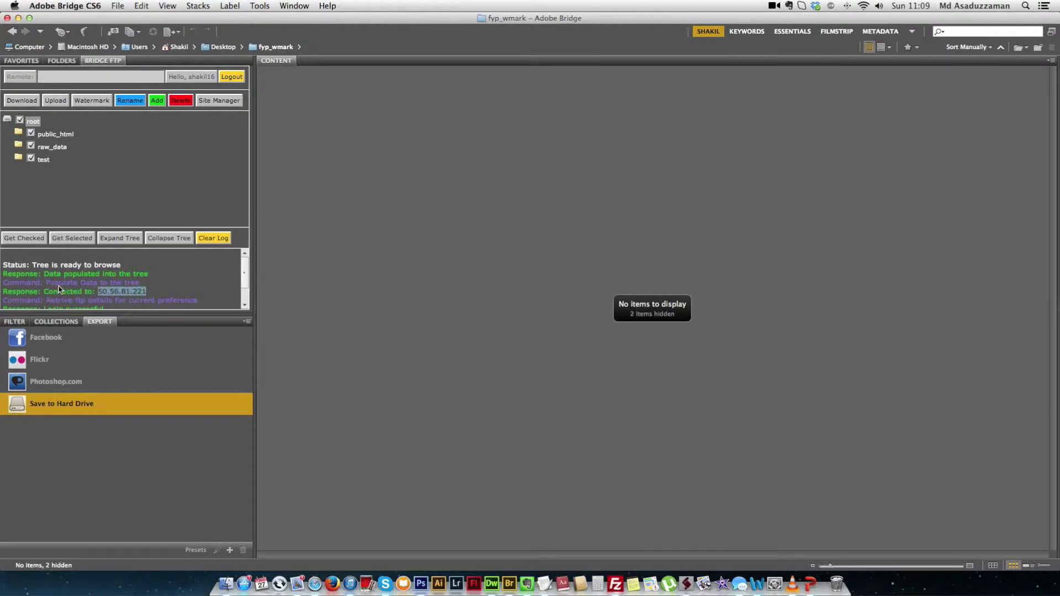
{"action": "left_click_drag", "start_coordinate": [44, 274], "coordinate": [148, 281]}
{"action": "left_click", "coordinate": [148, 281]}
{"action": "left_click_drag", "start_coordinate": [34, 265], "coordinate": [164, 260]}
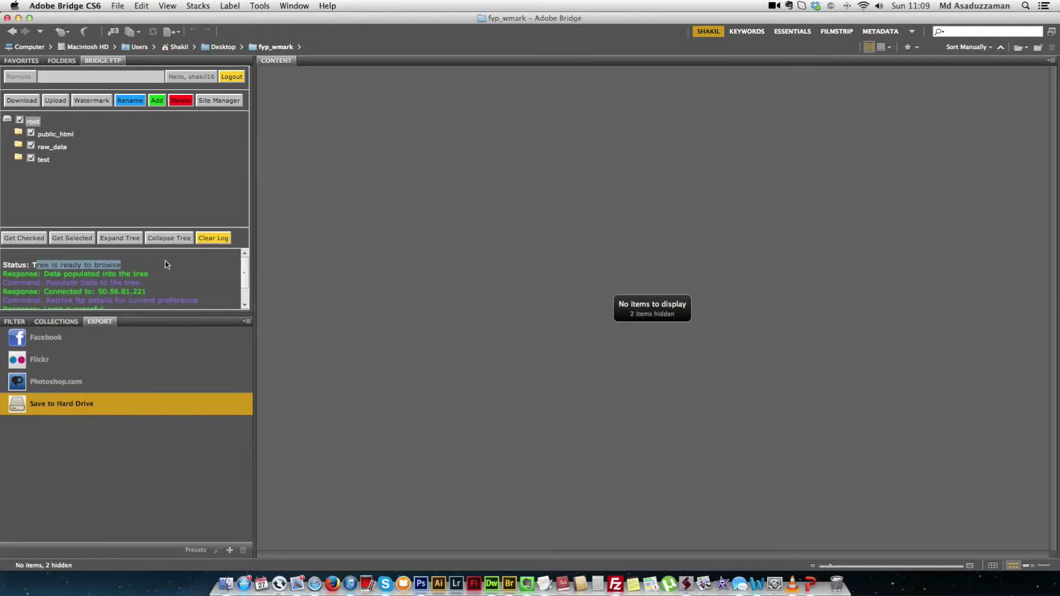
{"action": "left_click", "coordinate": [89, 178]}
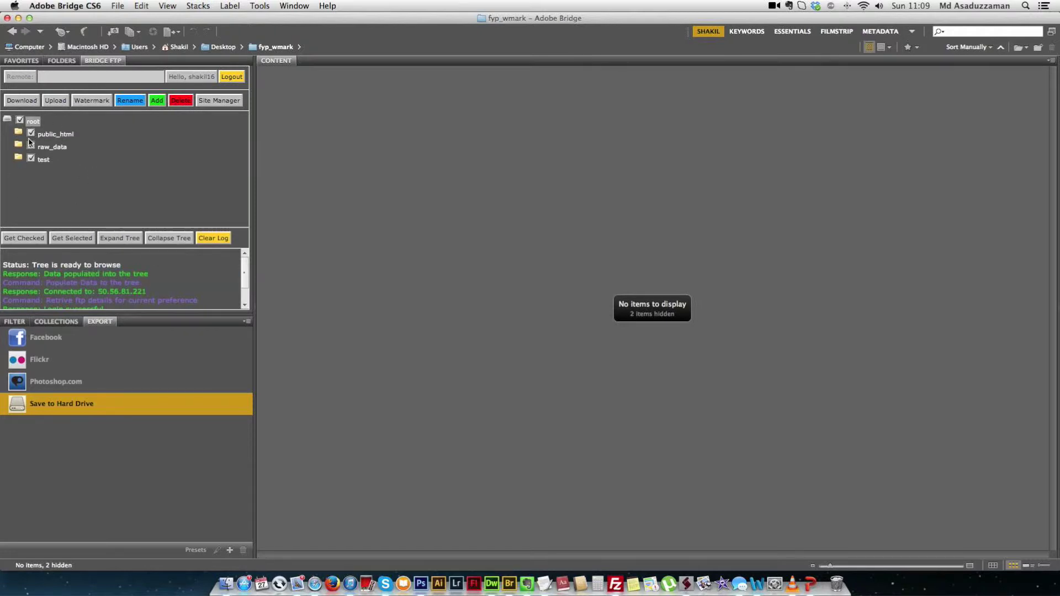
Step: Select the test folder in the remote tree and leave only that folder checked
{"action": "left_click", "coordinate": [44, 160]}
{"action": "left_click", "coordinate": [45, 161]}
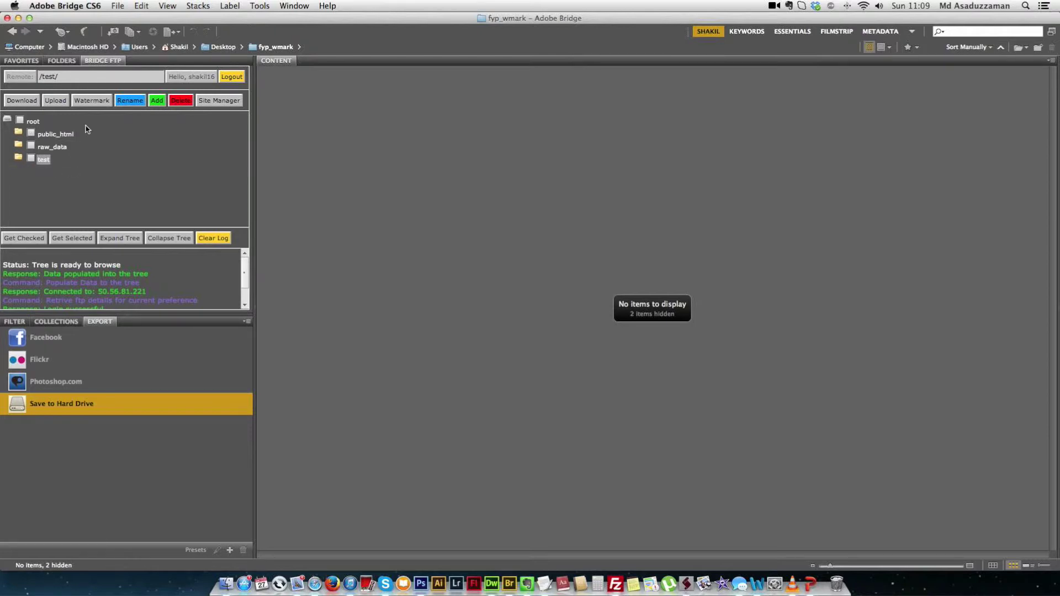
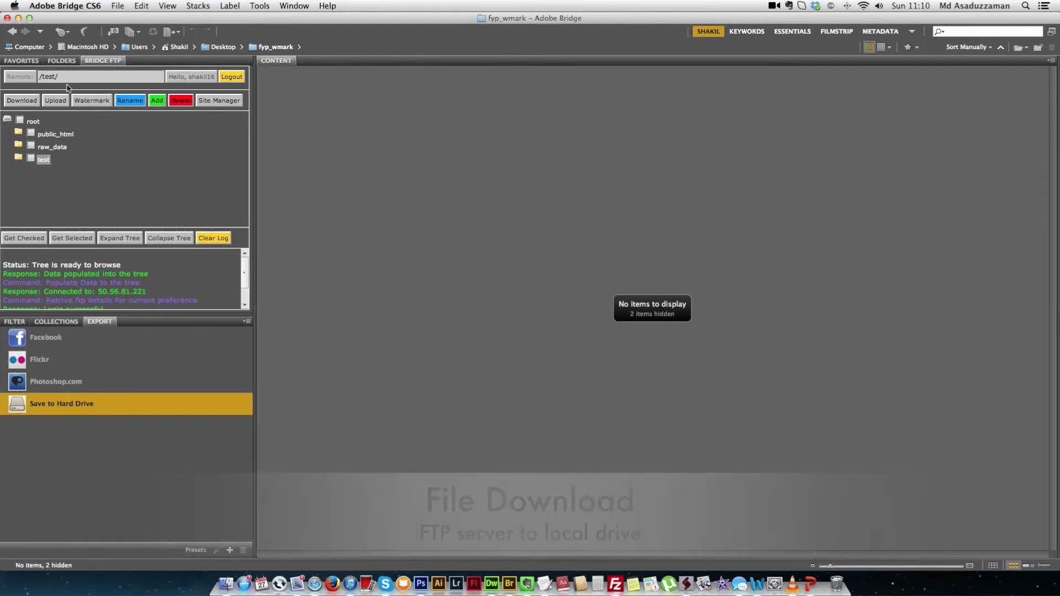
{"action": "left_click", "coordinate": [31, 159]}
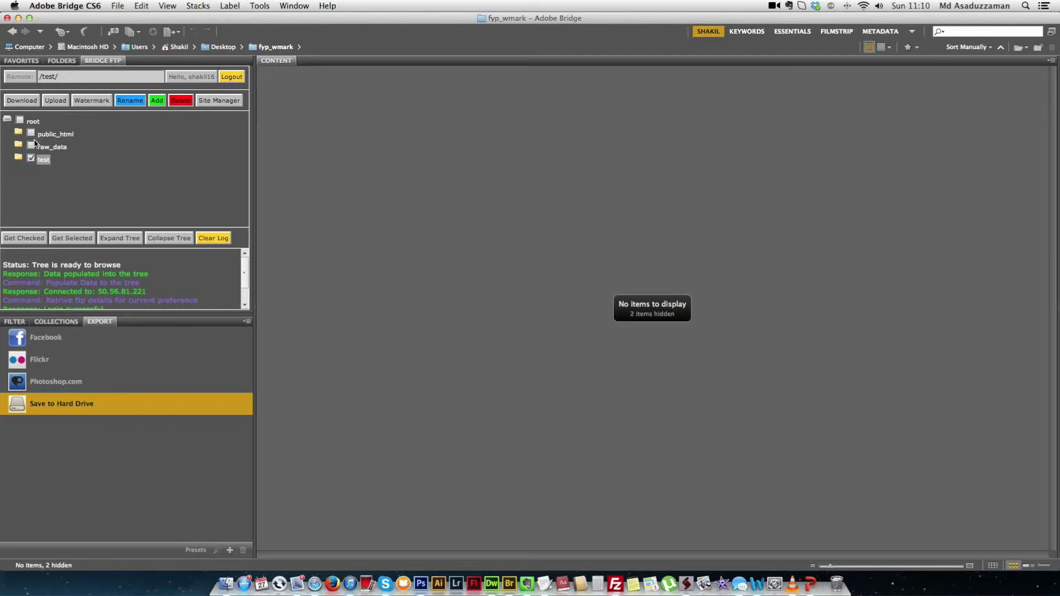
Step: Download the checked test folder from the server into the local Desktop folder fyp_wmark, using the path copied from the Bridge path bar
{"action": "left_click", "coordinate": [44, 161]}
{"action": "left_click", "coordinate": [32, 160]}
{"action": "left_click", "coordinate": [31, 159]}
{"action": "left_click", "coordinate": [22, 101]}
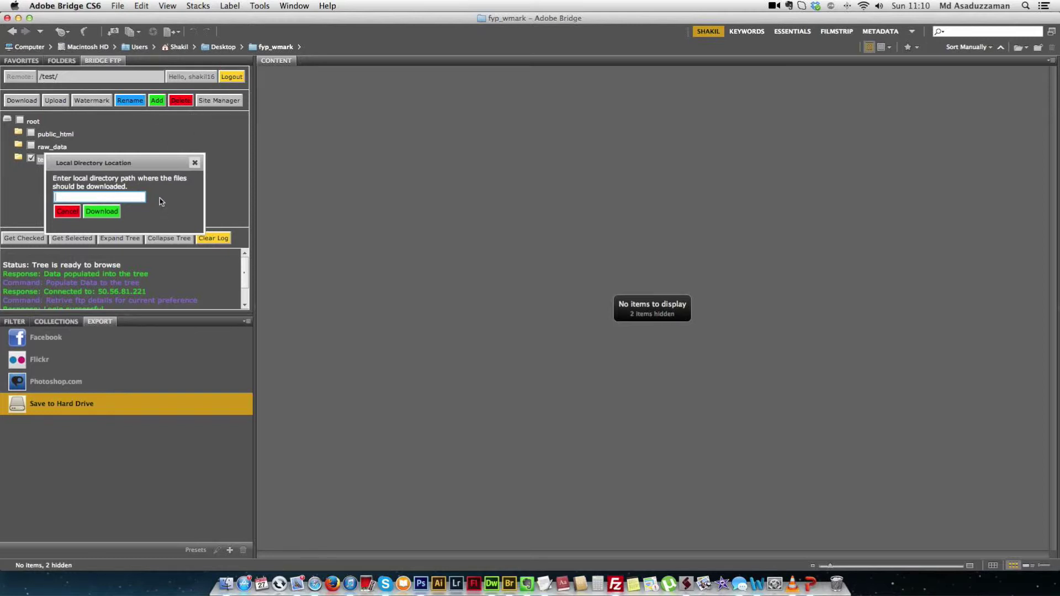
{"action": "left_click_drag", "start_coordinate": [474, 136], "coordinate": [942, 452]}
{"action": "left_click", "coordinate": [323, 48]}
{"action": "key", "text": "super+c"}
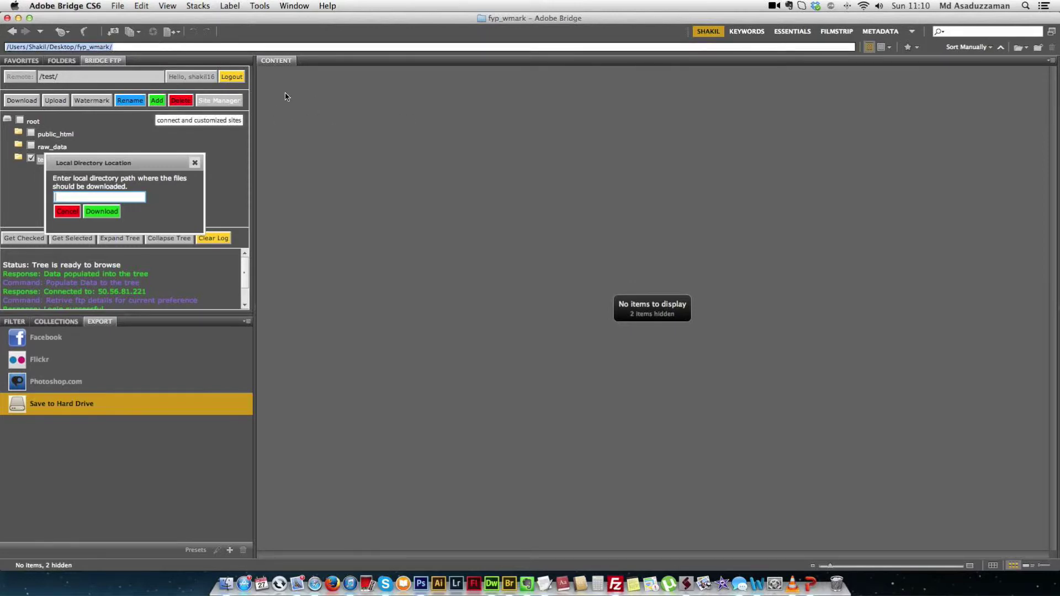
{"action": "right_click", "coordinate": [107, 195]}
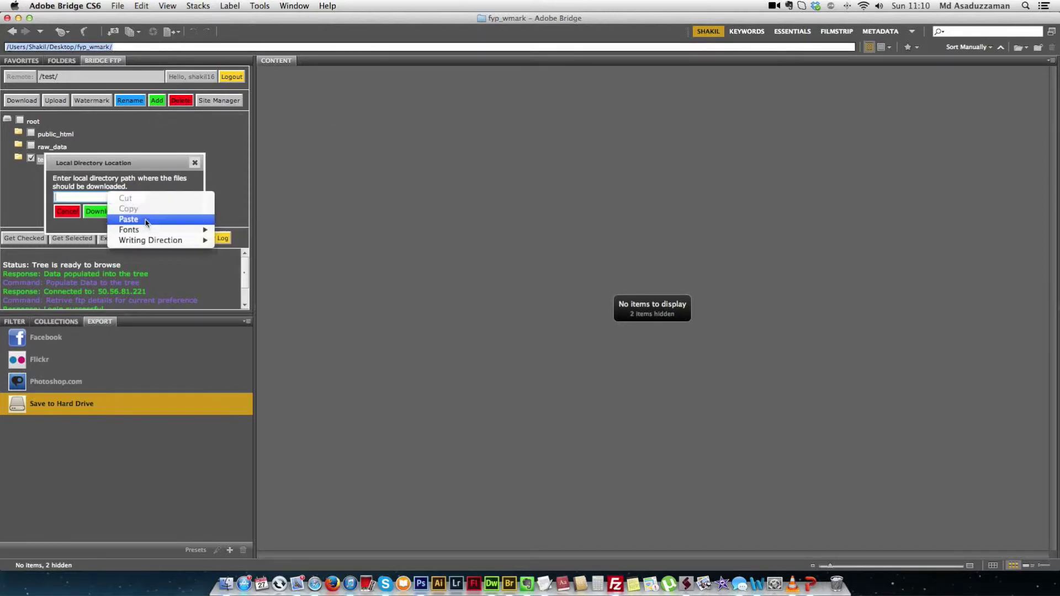
{"action": "left_click", "coordinate": [147, 222]}
{"action": "left_click", "coordinate": [96, 210]}
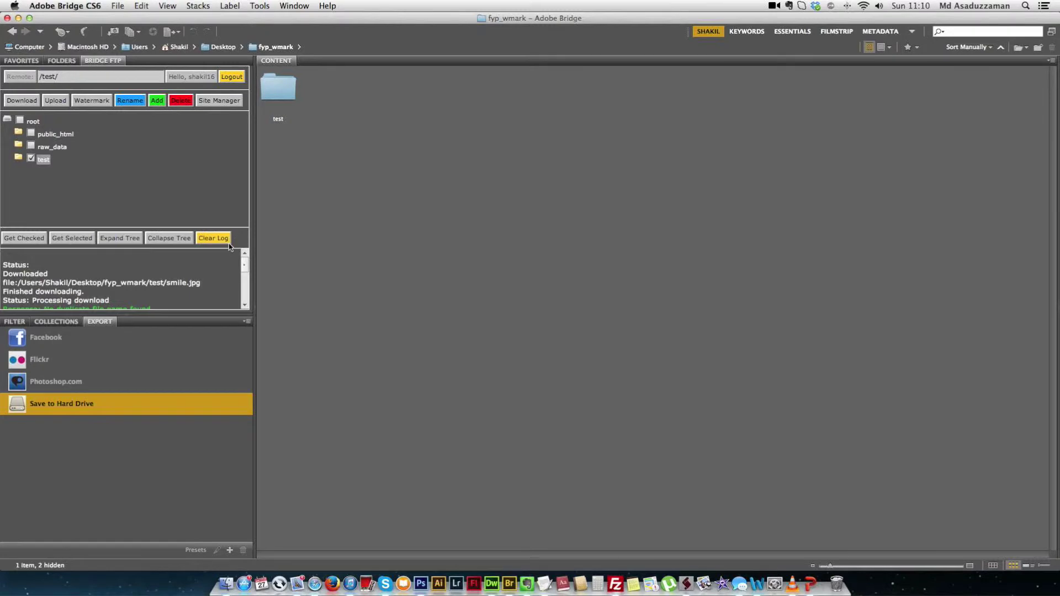
Step: Open the downloaded test folder to inspect its contents, and return to the fyp_wmark folder
{"action": "double_click", "coordinate": [285, 99]}
{"action": "left_click", "coordinate": [293, 83]}
{"action": "double_click", "coordinate": [292, 82]}
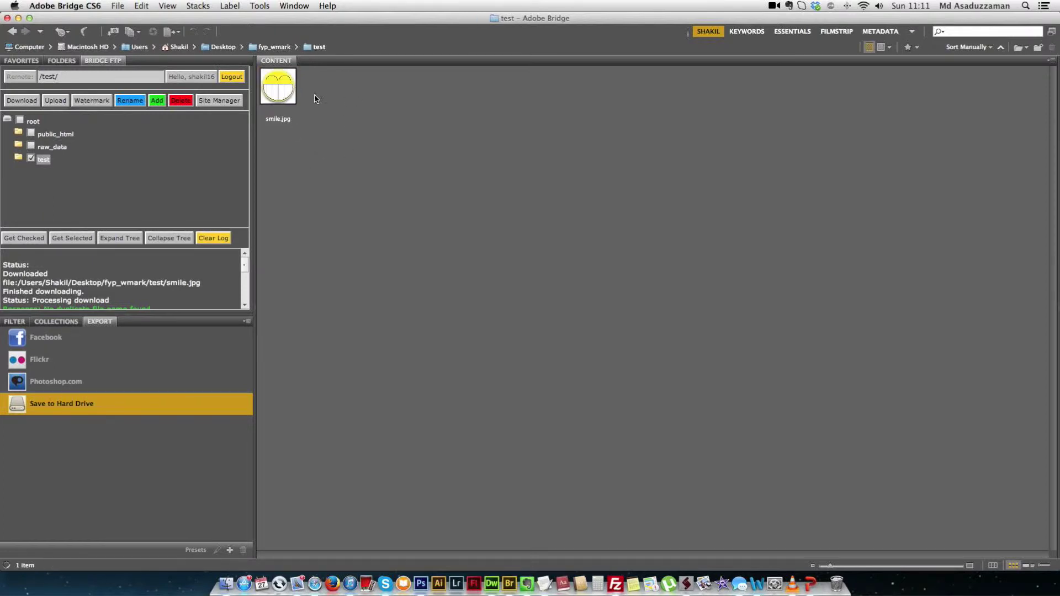
{"action": "left_click", "coordinate": [284, 50]}
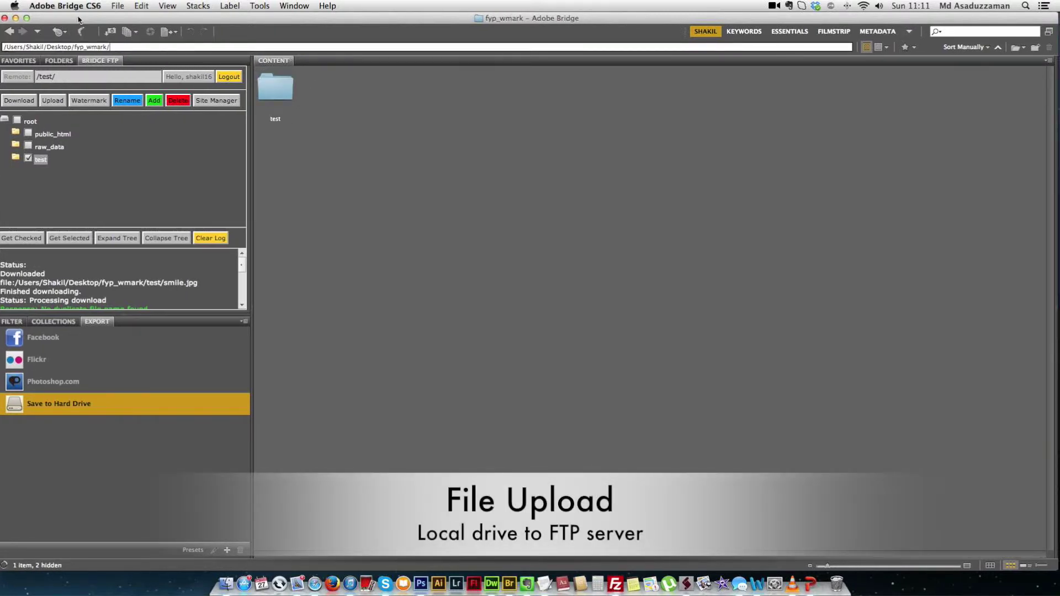
Step: Open the file upload dialog for the remote test folder and try adding two extra file rows and removing them
{"action": "left_click", "coordinate": [57, 102]}
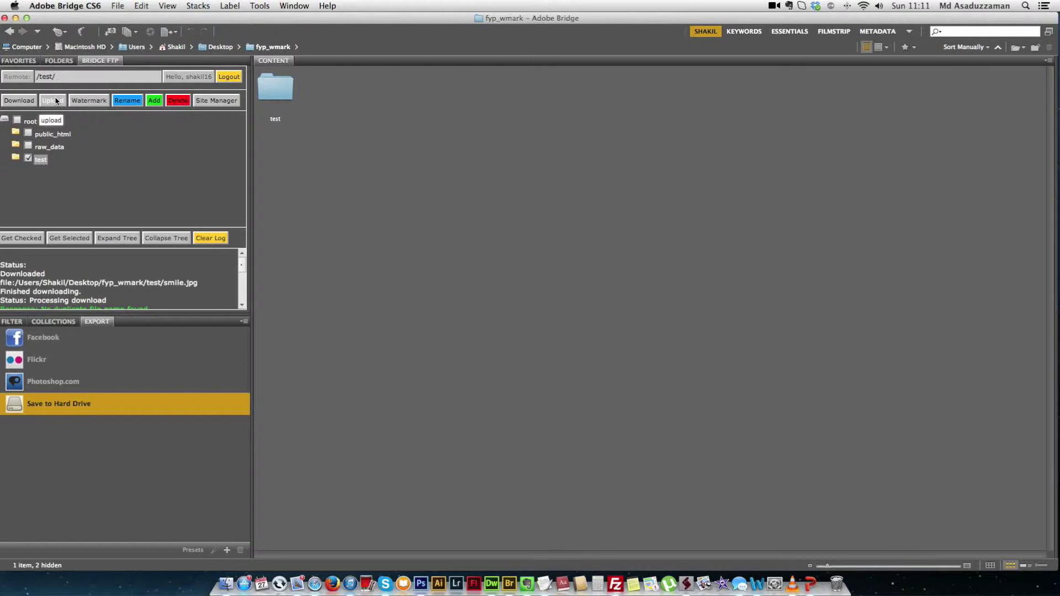
{"action": "left_click", "coordinate": [57, 102]}
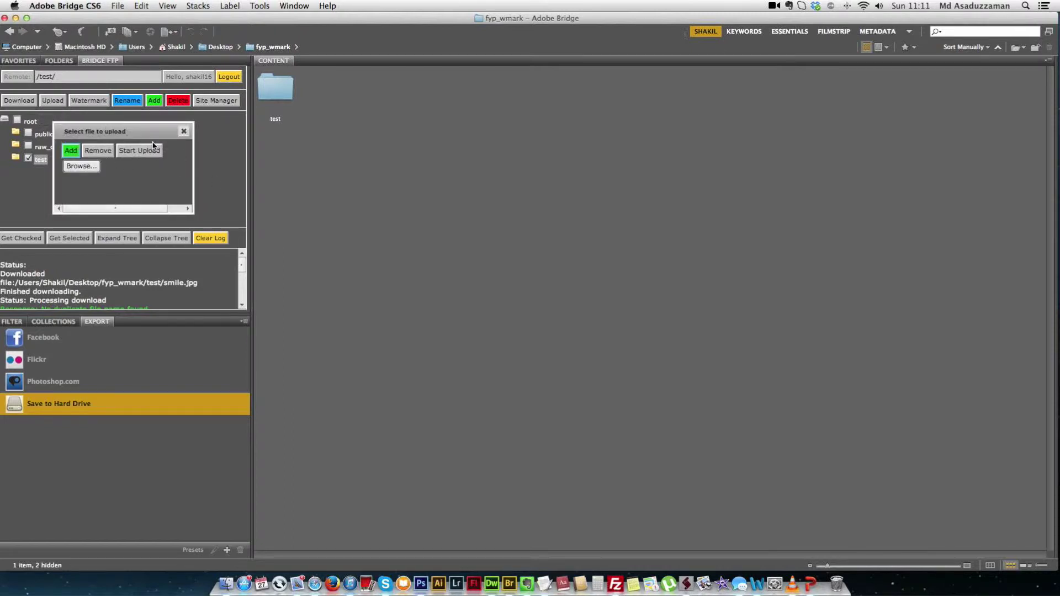
{"action": "left_click", "coordinate": [71, 151]}
{"action": "left_click", "coordinate": [71, 151]}
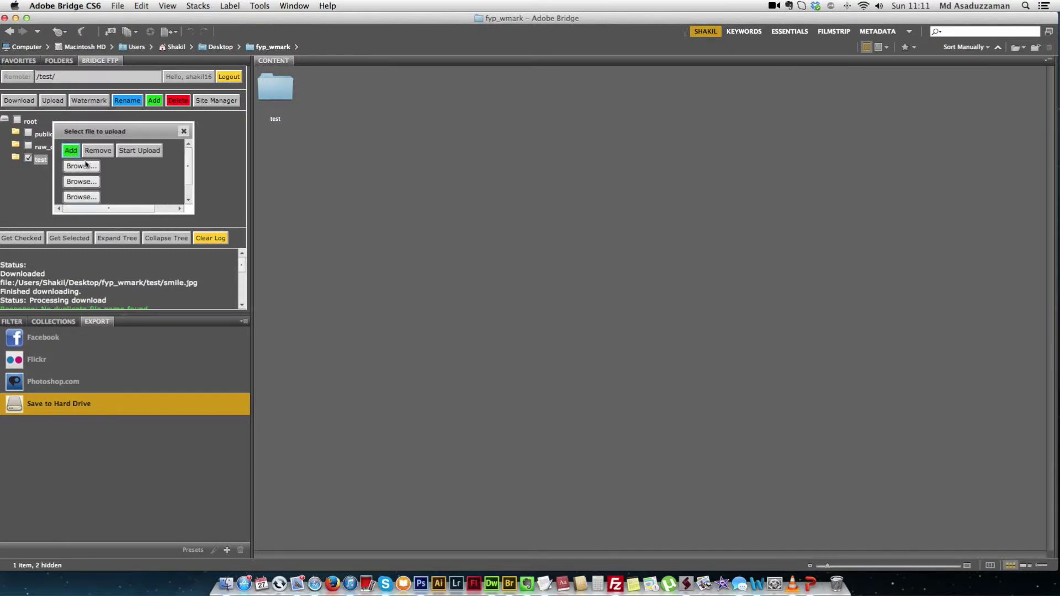
{"action": "scroll", "coordinate": [190, 177], "scroll_direction": "down", "scroll_amount": 2}
{"action": "scroll", "coordinate": [190, 177], "scroll_direction": "up", "scroll_amount": 2}
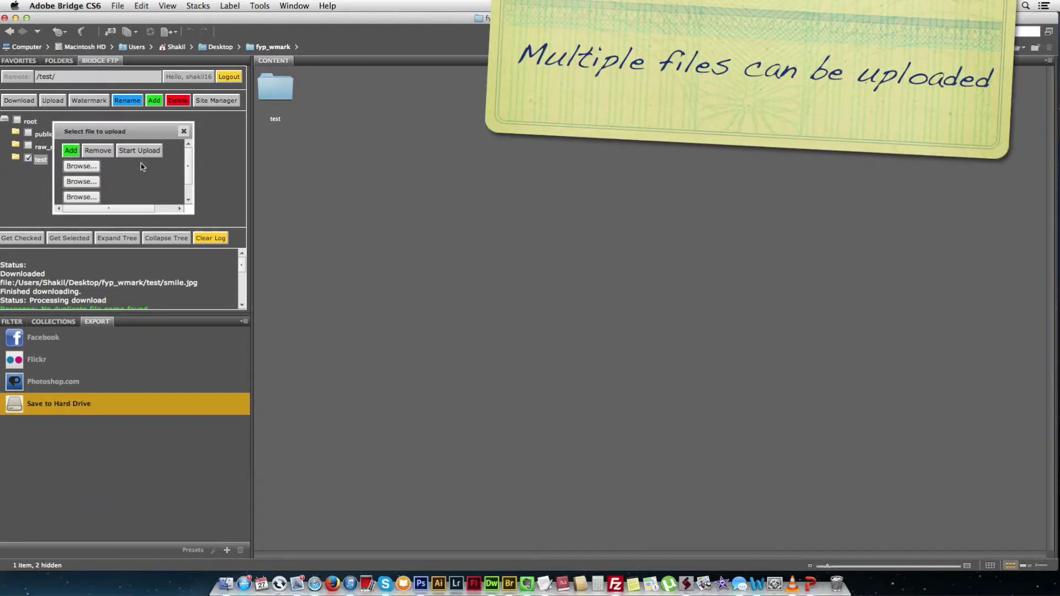
{"action": "left_click", "coordinate": [103, 152]}
{"action": "left_click", "coordinate": [102, 151]}
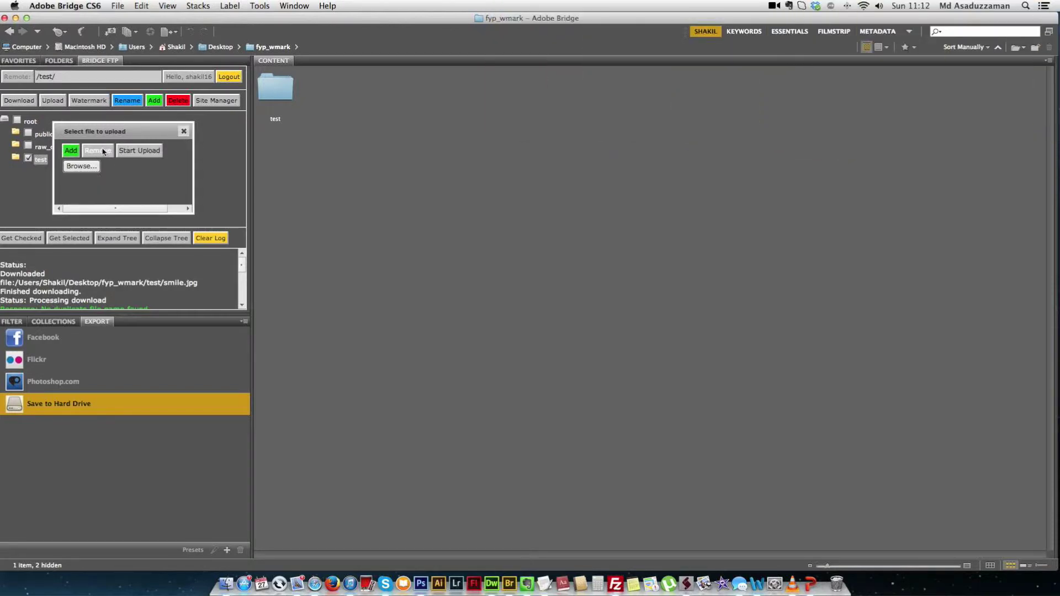
Step: Set up two upload rows and choose the Desktop photo starting with 10277492 and banner-background.jpg as their files
{"action": "left_click", "coordinate": [70, 150]}
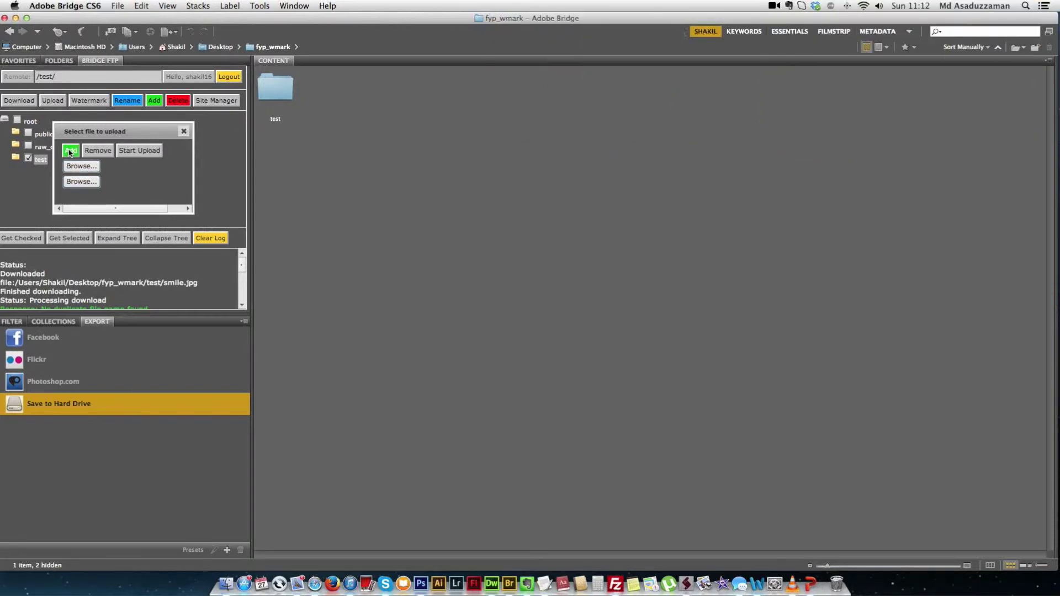
{"action": "left_click", "coordinate": [71, 151]}
{"action": "left_click", "coordinate": [102, 151]}
{"action": "left_click", "coordinate": [81, 166]}
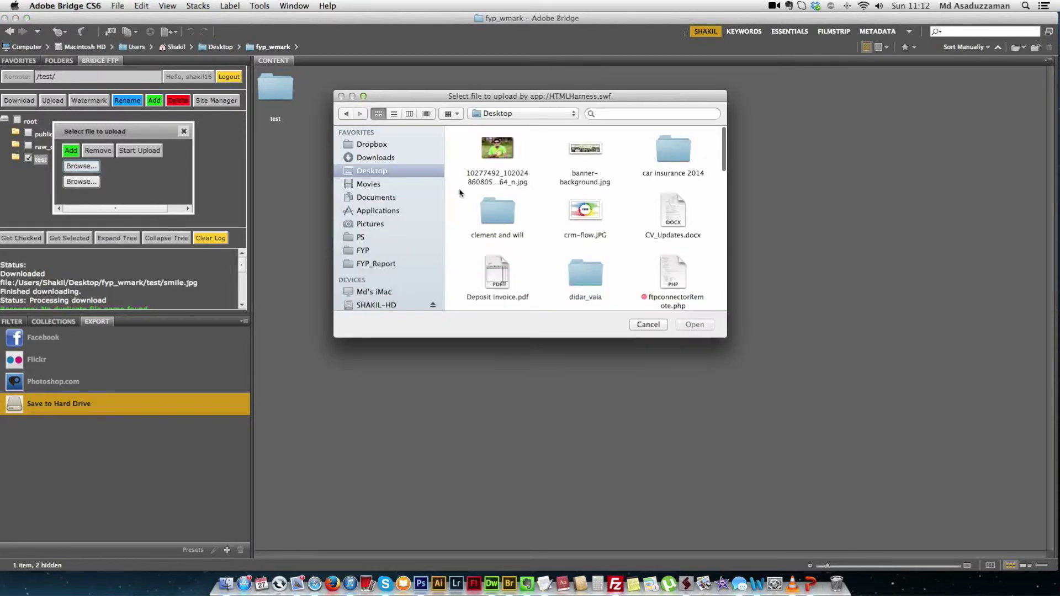
{"action": "left_click", "coordinate": [499, 154]}
{"action": "left_click", "coordinate": [695, 325]}
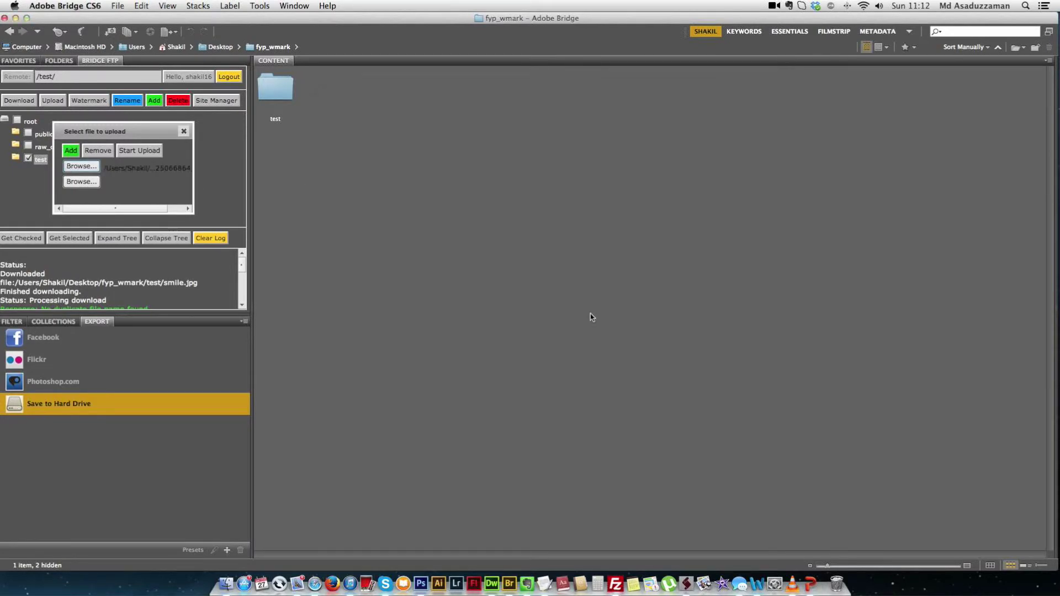
{"action": "left_click", "coordinate": [81, 181]}
{"action": "left_click", "coordinate": [588, 154]}
{"action": "left_click", "coordinate": [695, 325]}
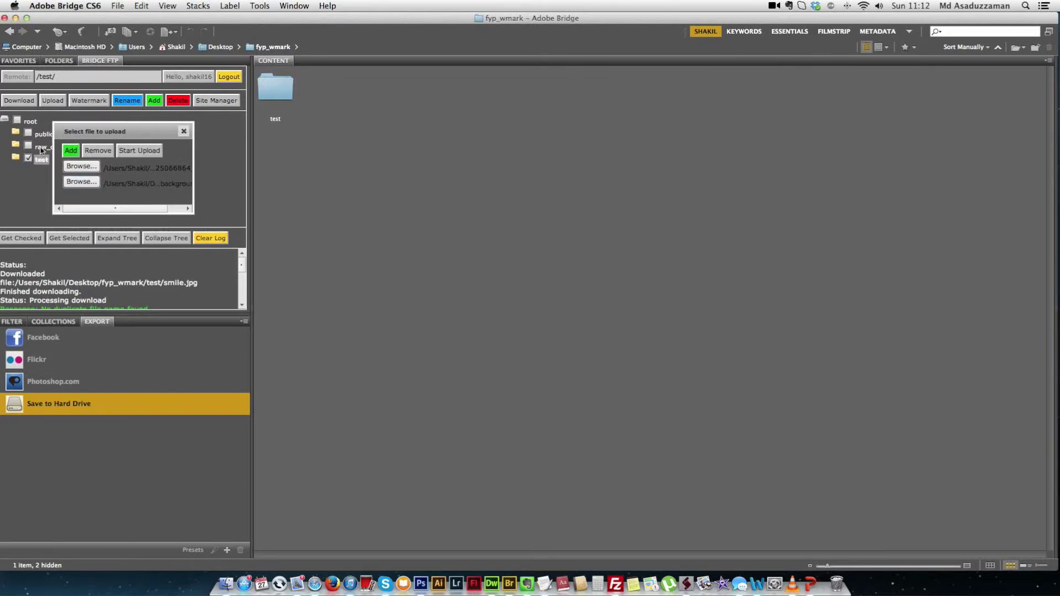
Step: Start uploading the two chosen files to the /test/ directory and review the transfer messages in the log
{"action": "left_click", "coordinate": [68, 80]}
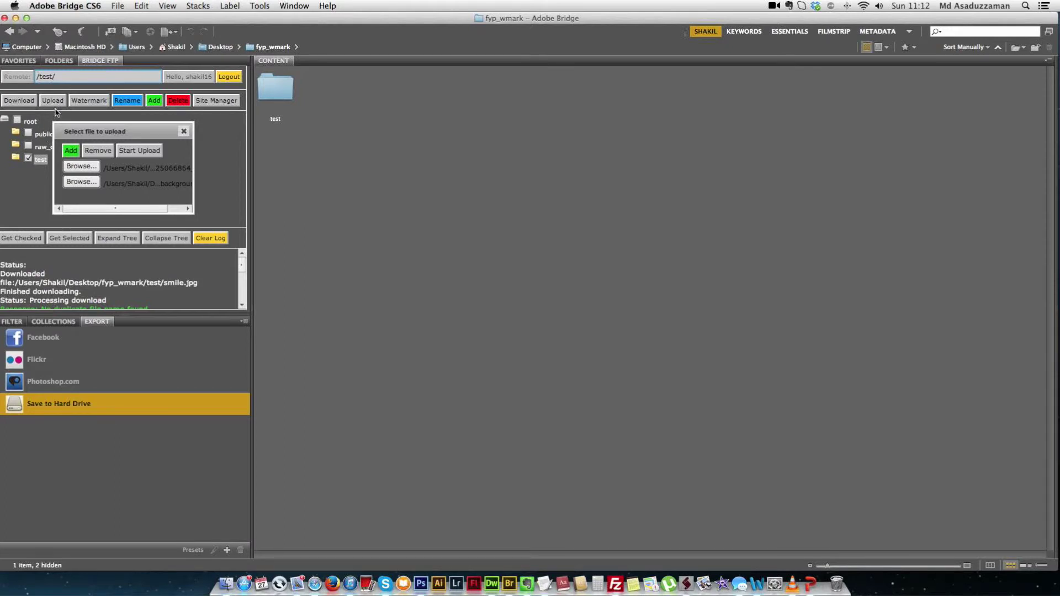
{"action": "left_click", "coordinate": [139, 155]}
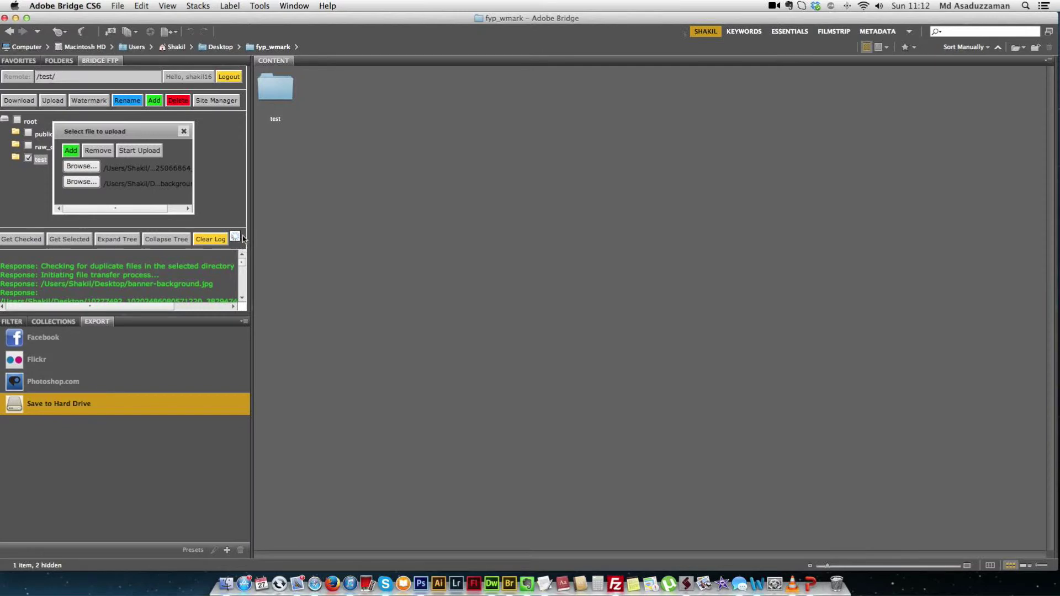
{"action": "left_click_drag", "start_coordinate": [41, 266], "coordinate": [144, 268]}
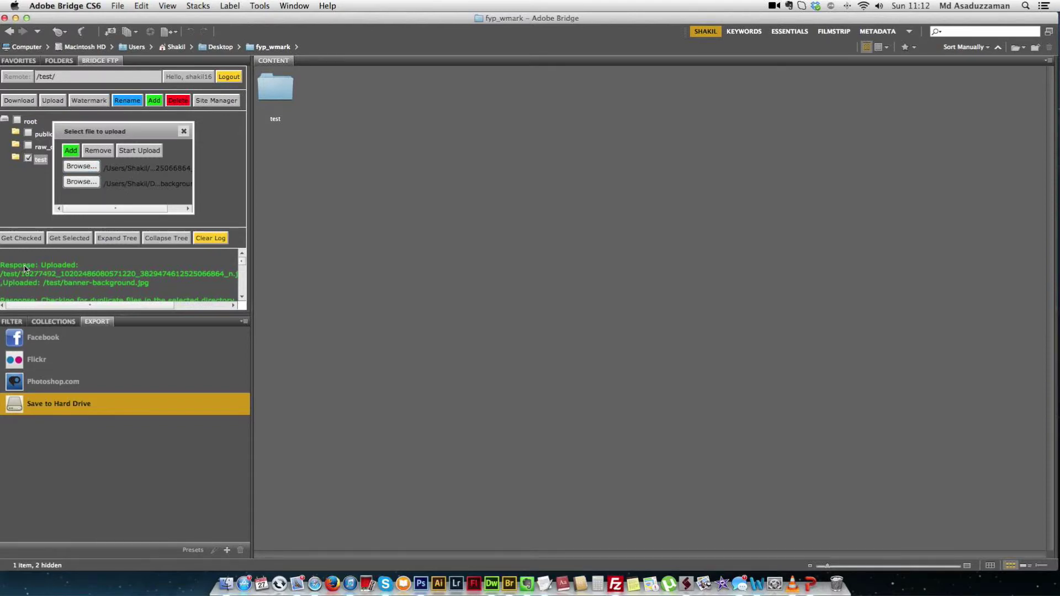
{"action": "left_click_drag", "start_coordinate": [159, 287], "coordinate": [89, 288]}
{"action": "left_click", "coordinate": [89, 288]}
Step: Upload the same two files again, agree to overwrite the existing copies, and close the upload dialog
{"action": "left_click", "coordinate": [142, 154]}
{"action": "left_click_drag", "start_coordinate": [122, 179], "coordinate": [172, 191]}
{"action": "left_click", "coordinate": [171, 199]}
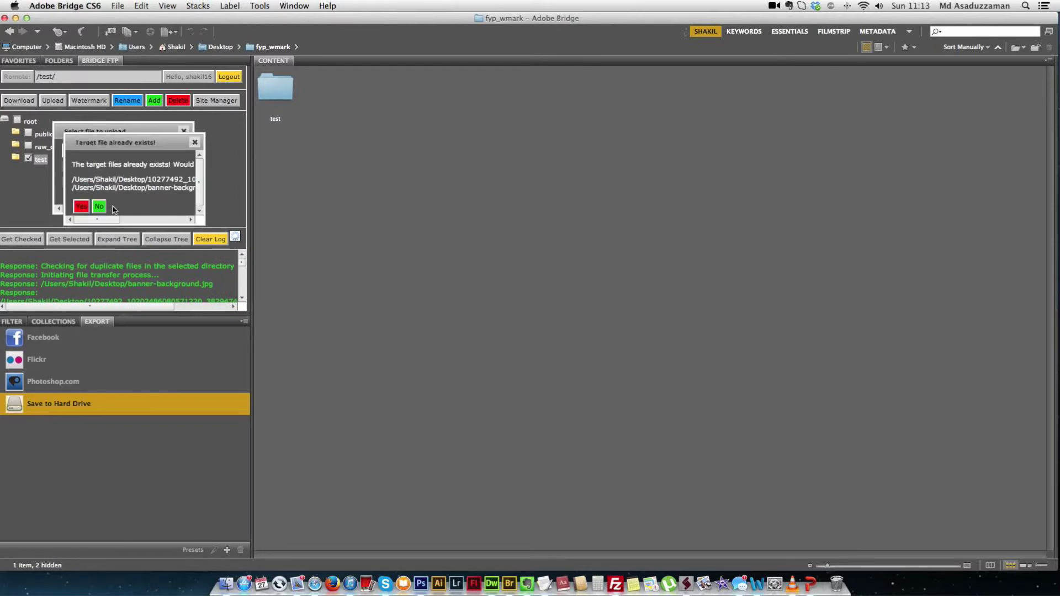
{"action": "left_click", "coordinate": [81, 207]}
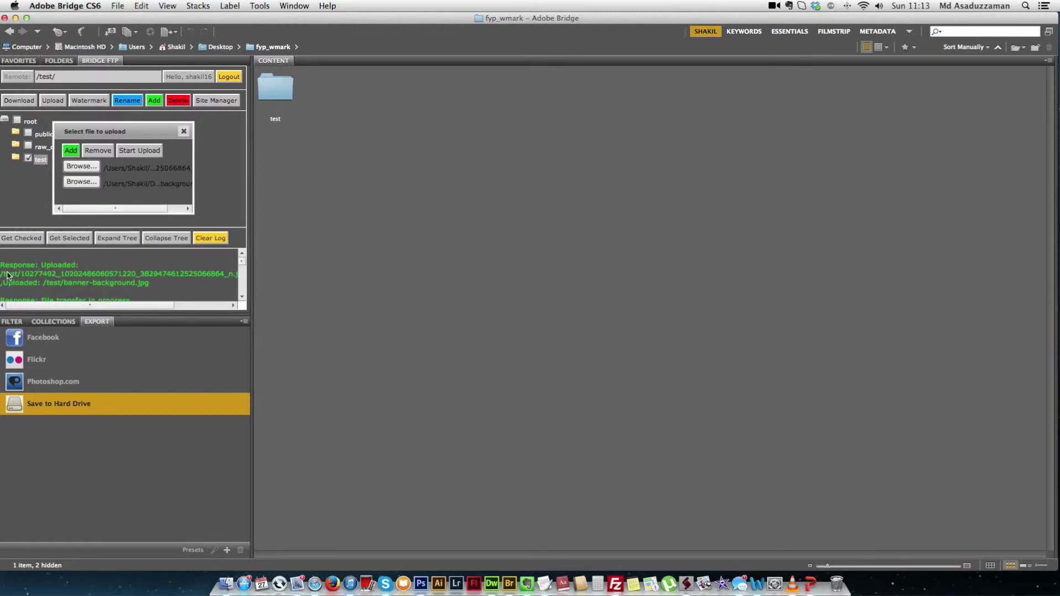
{"action": "left_click", "coordinate": [184, 133]}
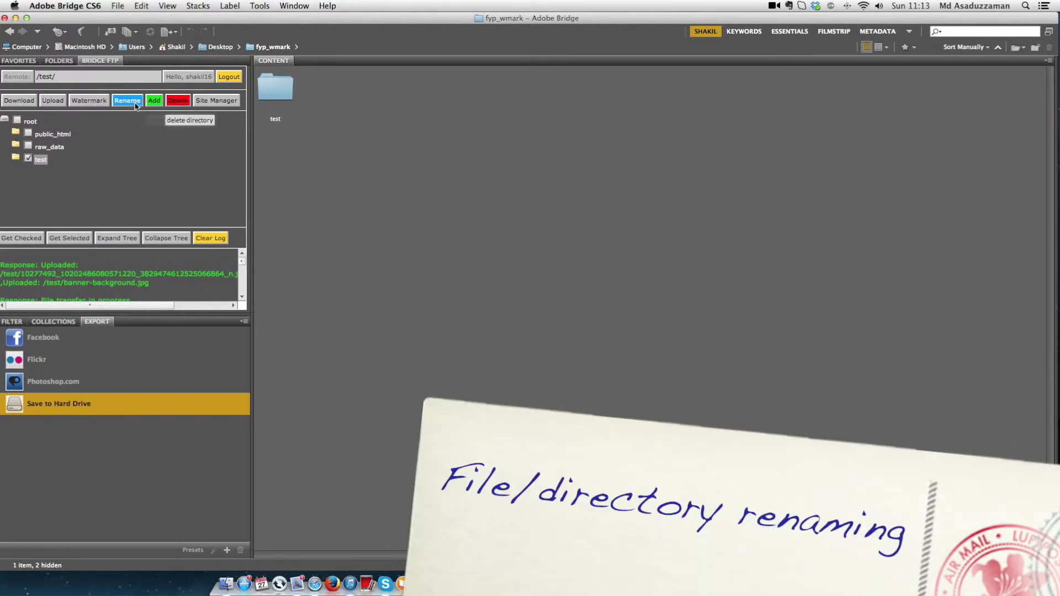
Step: Rename the remote test folder with the standalone entry below the regular account's details in the TextEdit notes, and refresh the root listing
{"action": "left_click", "coordinate": [134, 105]}
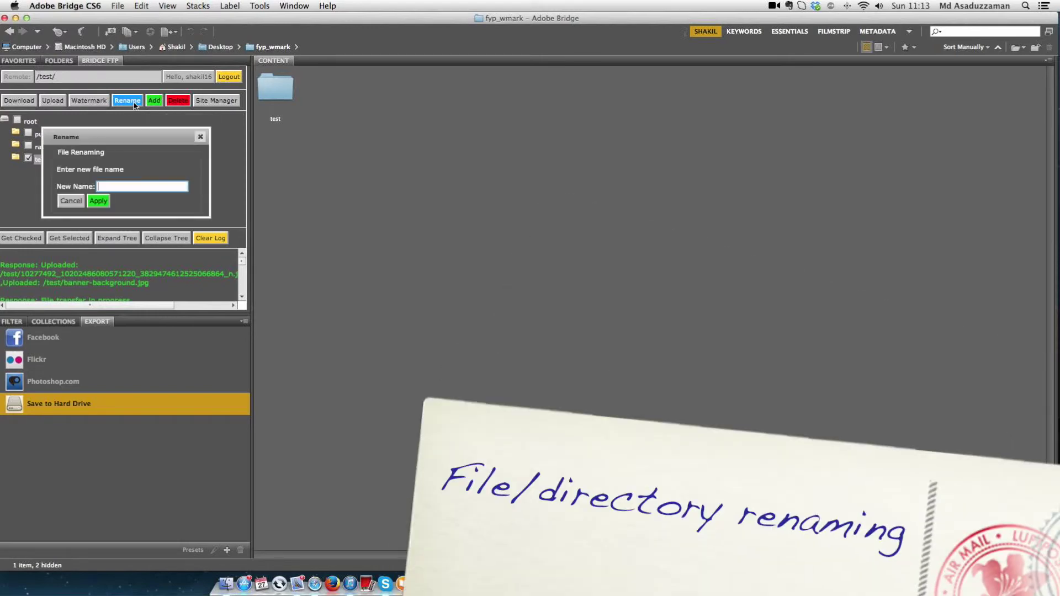
{"action": "left_click", "coordinate": [182, 155]}
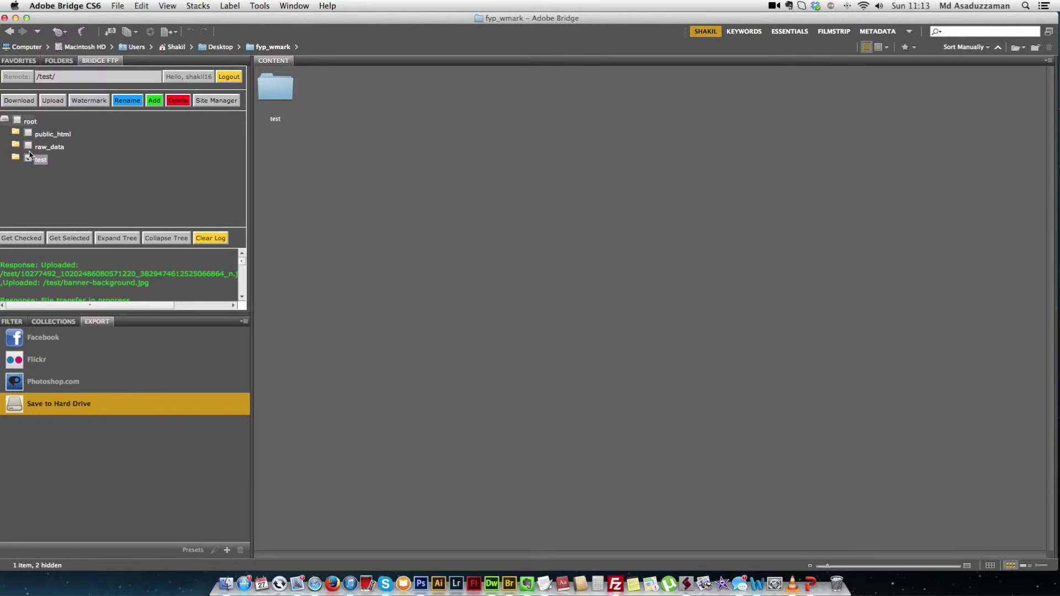
{"action": "left_click", "coordinate": [133, 102]}
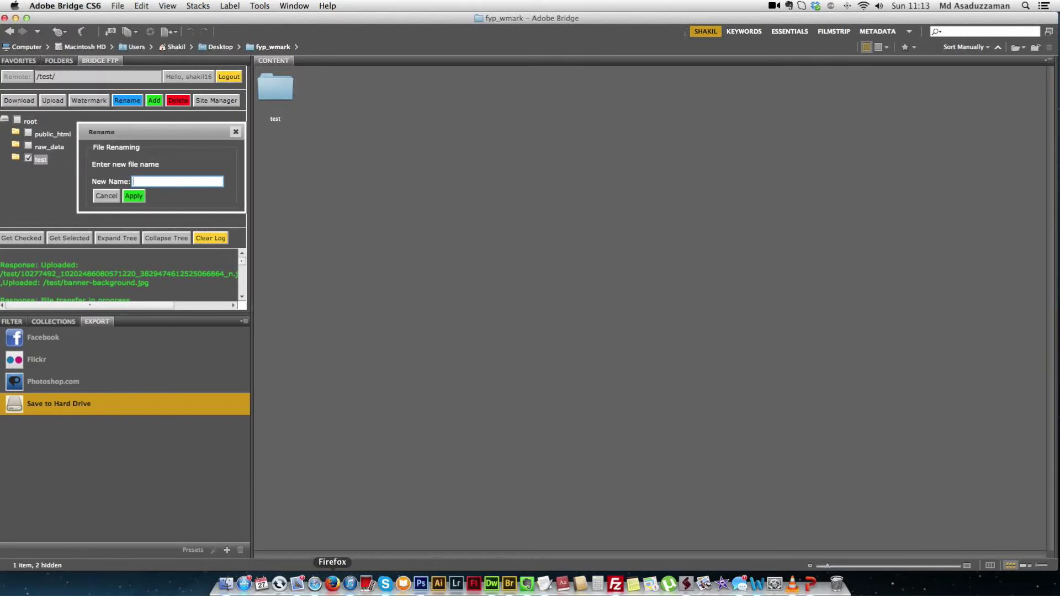
{"action": "left_click", "coordinate": [775, 583]}
{"action": "double_click", "coordinate": [748, 307]}
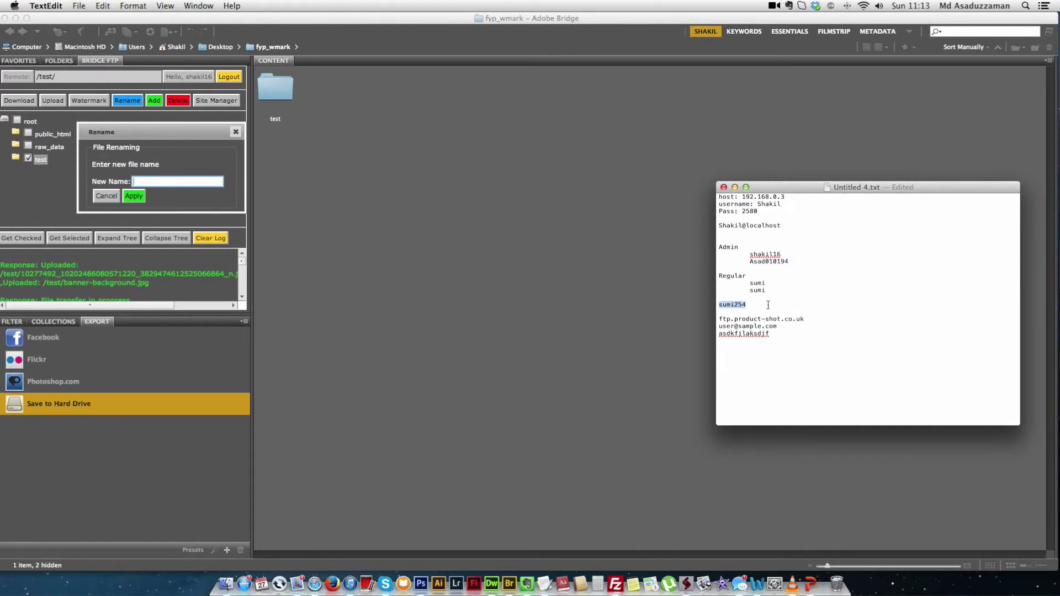
{"action": "left_click", "coordinate": [188, 184]}
{"action": "right_click", "coordinate": [187, 183]}
{"action": "left_click", "coordinate": [143, 204]}
{"action": "left_click", "coordinate": [135, 197]}
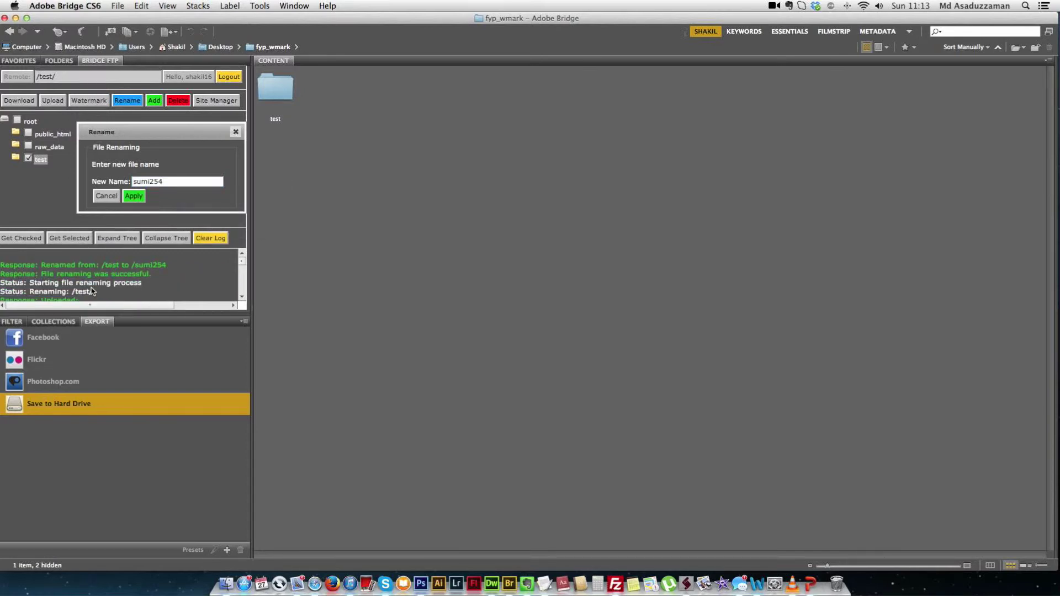
{"action": "left_click", "coordinate": [236, 131]}
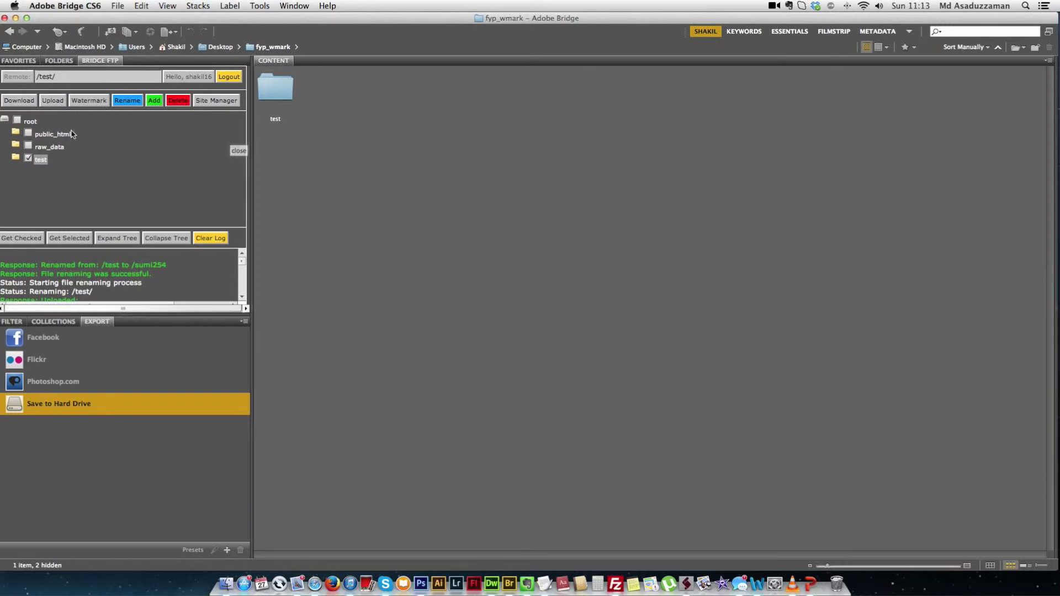
{"action": "left_click", "coordinate": [32, 122]}
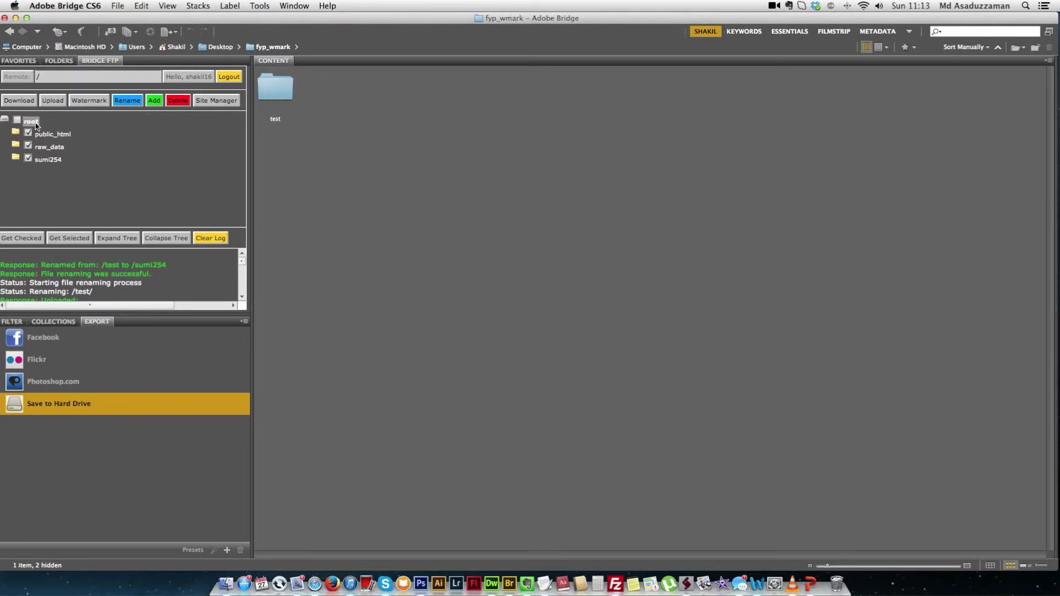
Step: Create a new directory under root named with the regular account's username copied from the TextEdit notes, and refresh the root listing
{"action": "left_click", "coordinate": [154, 100]}
{"action": "left_click", "coordinate": [200, 137]}
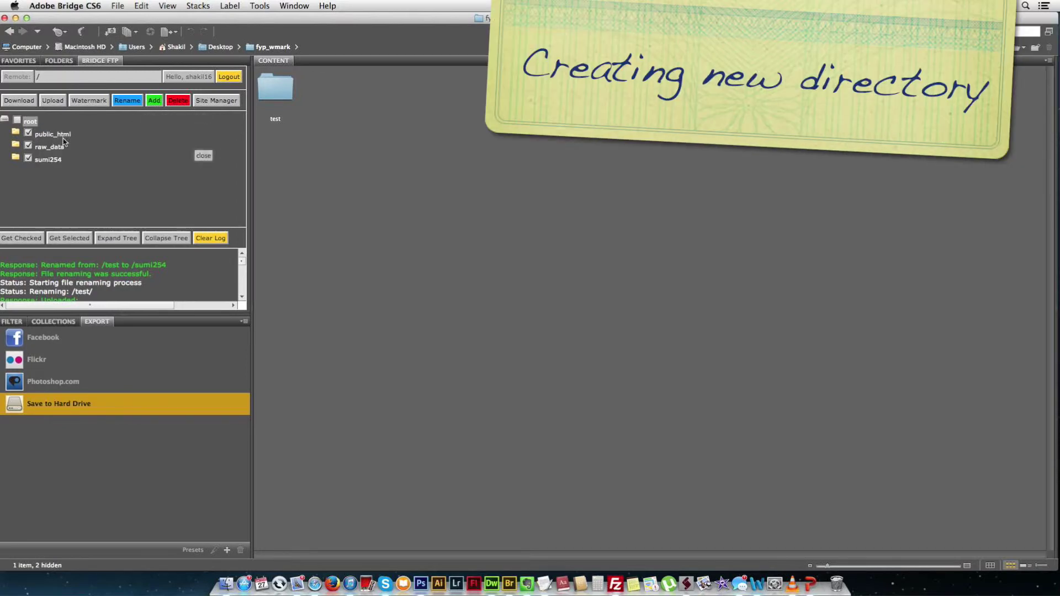
{"action": "left_click", "coordinate": [154, 100]}
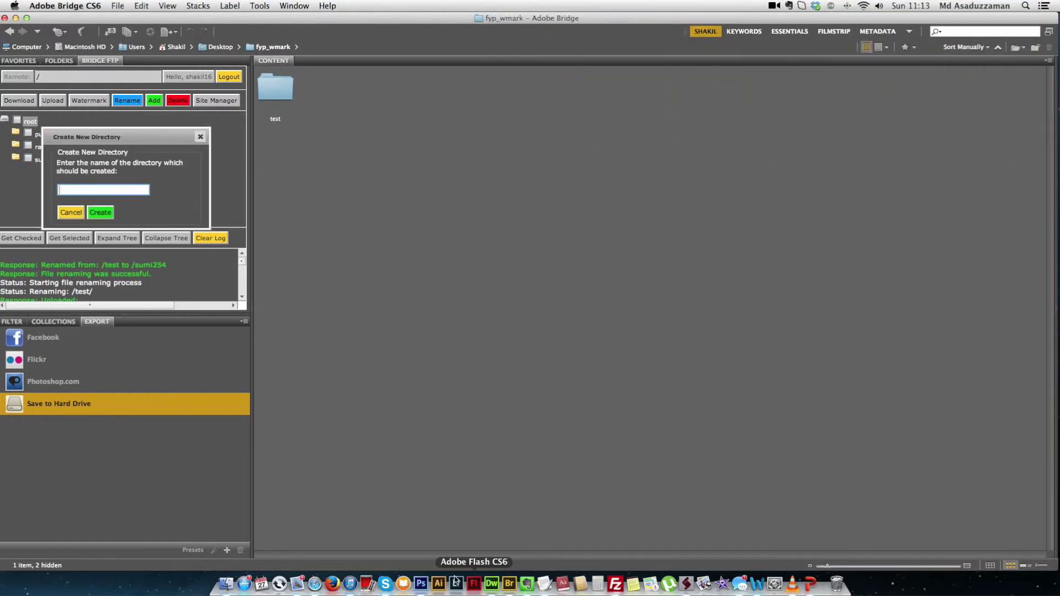
{"action": "left_click", "coordinate": [545, 583]}
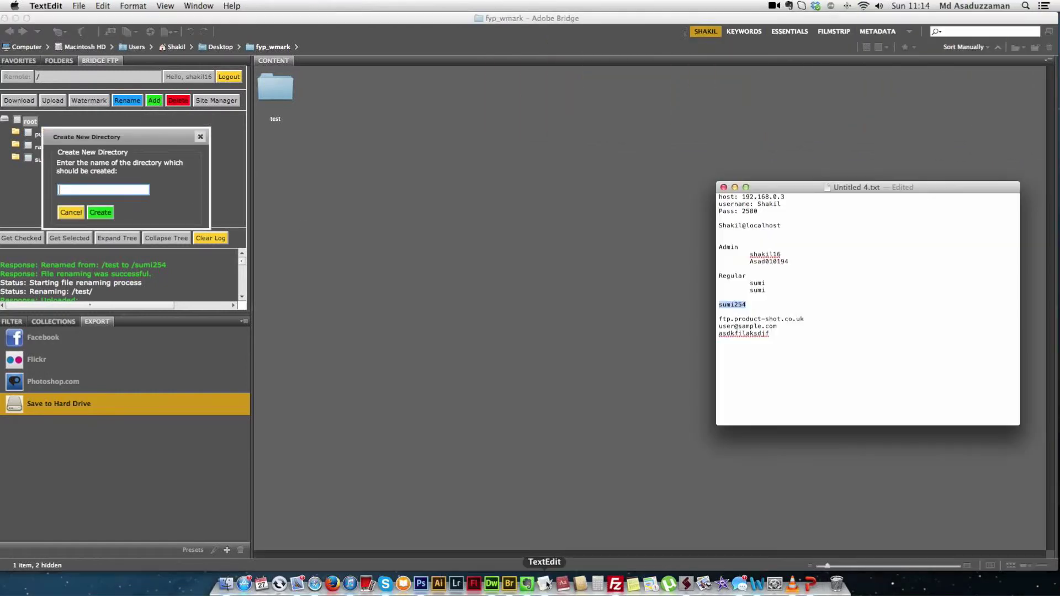
{"action": "double_click", "coordinate": [757, 283]}
{"action": "key", "text": "super+c"}
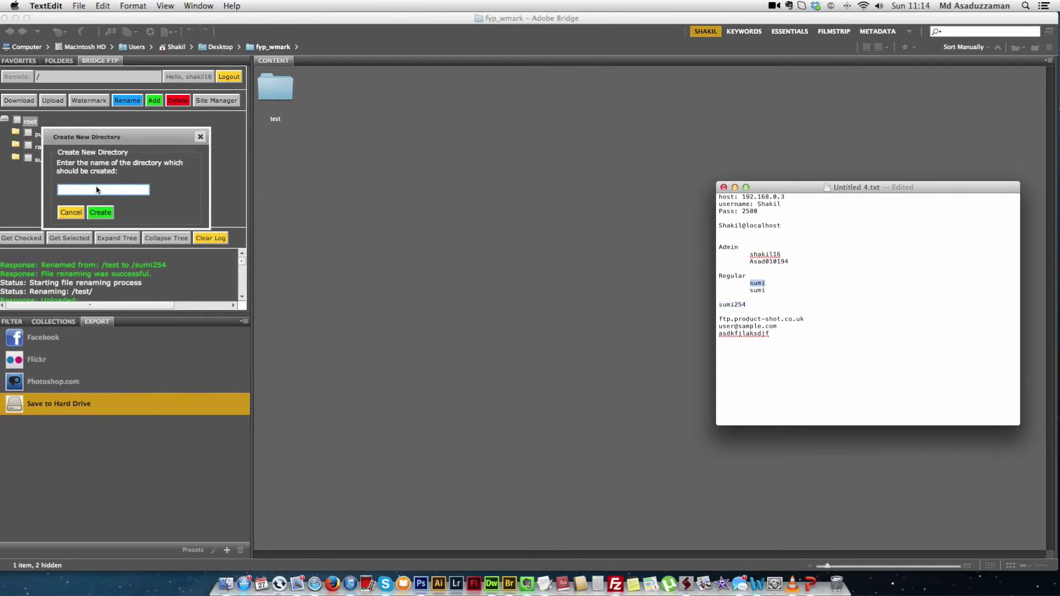
{"action": "right_click", "coordinate": [97, 190]}
{"action": "left_click", "coordinate": [116, 212]}
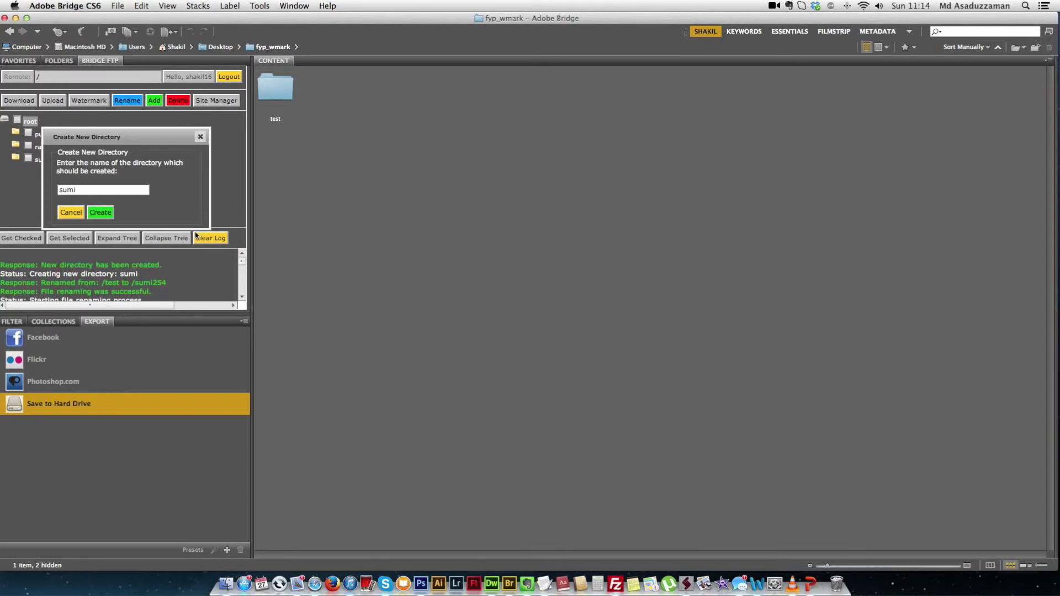
{"action": "left_click", "coordinate": [200, 136]}
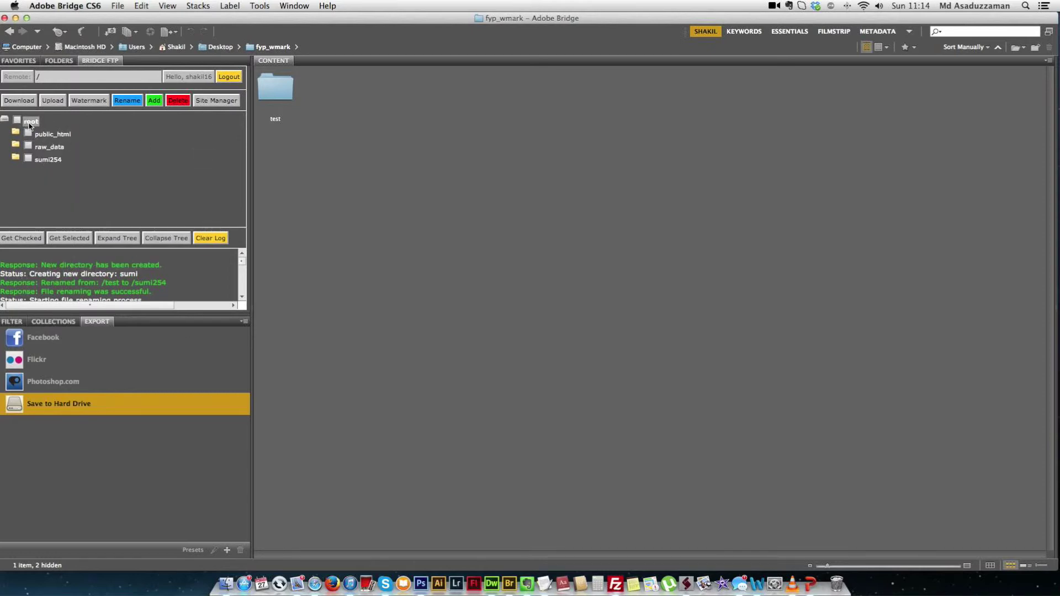
{"action": "left_click", "coordinate": [30, 122]}
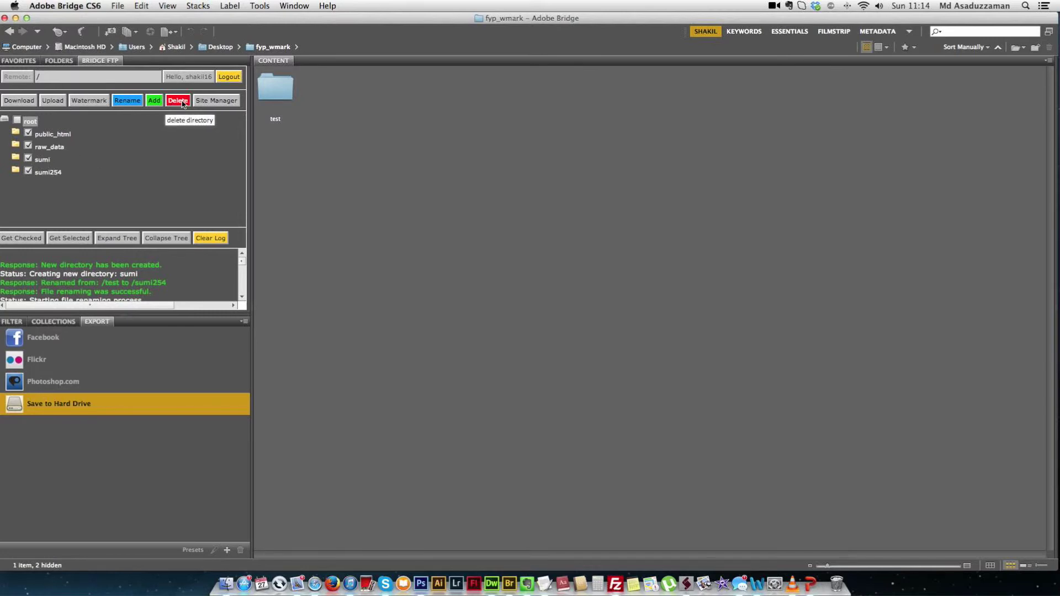
Step: Delete only the newly created directory under root, leaving the other folders unchecked, confirm the permanent deletion, and refresh the root listing
{"action": "left_click", "coordinate": [28, 133]}
{"action": "left_click", "coordinate": [28, 146]}
{"action": "left_click", "coordinate": [28, 158]}
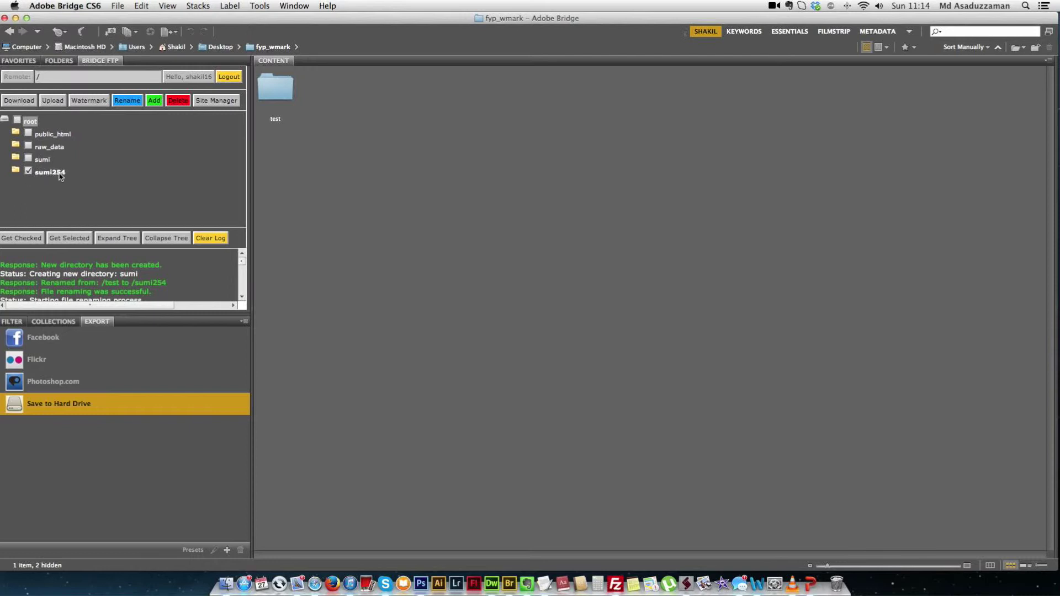
{"action": "left_click", "coordinate": [28, 171]}
{"action": "left_click", "coordinate": [28, 158]}
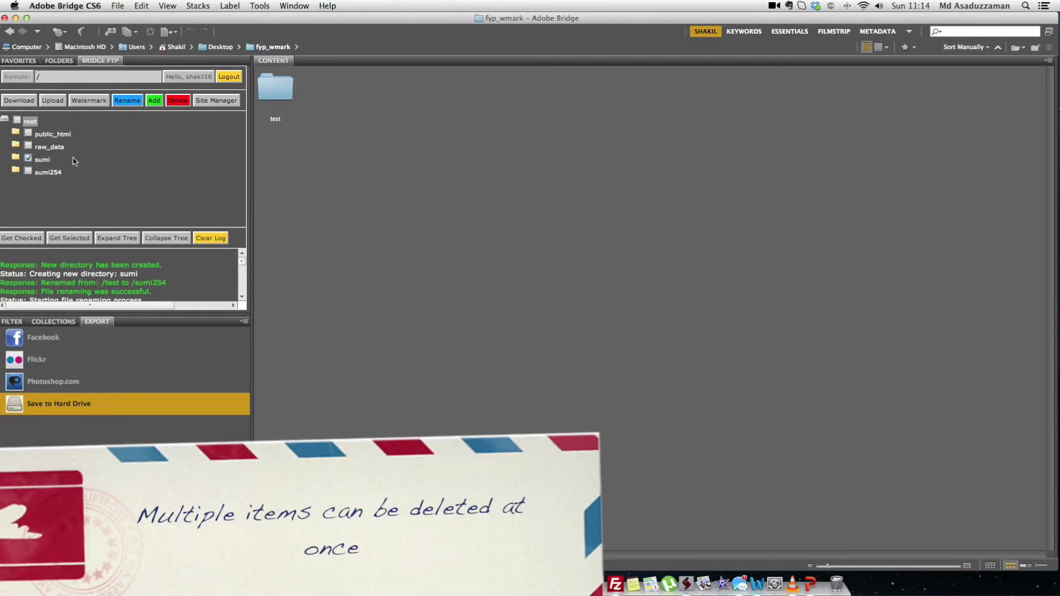
{"action": "left_click", "coordinate": [178, 101]}
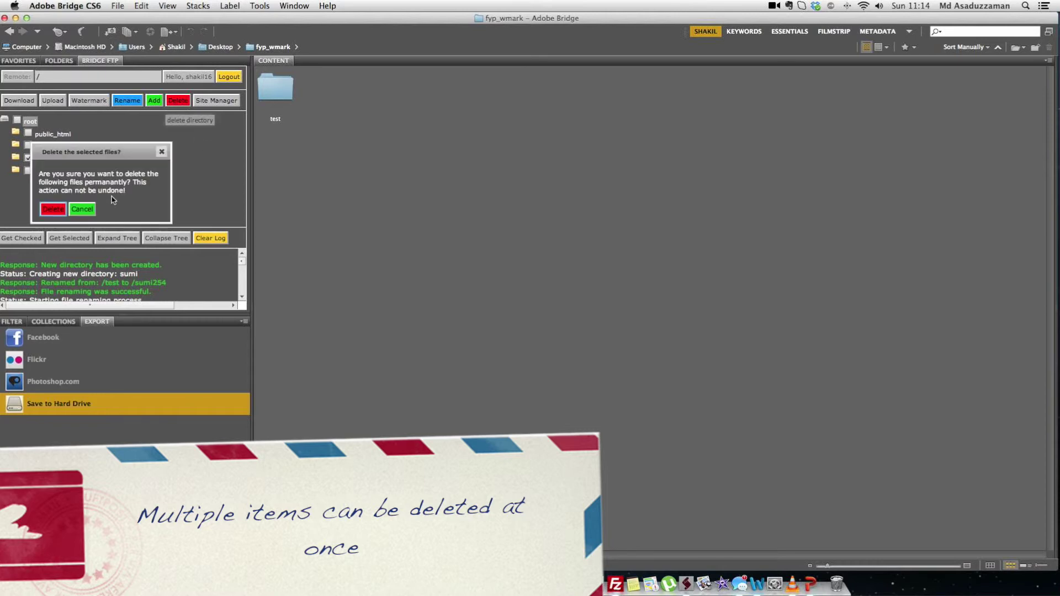
{"action": "left_click", "coordinate": [51, 209]}
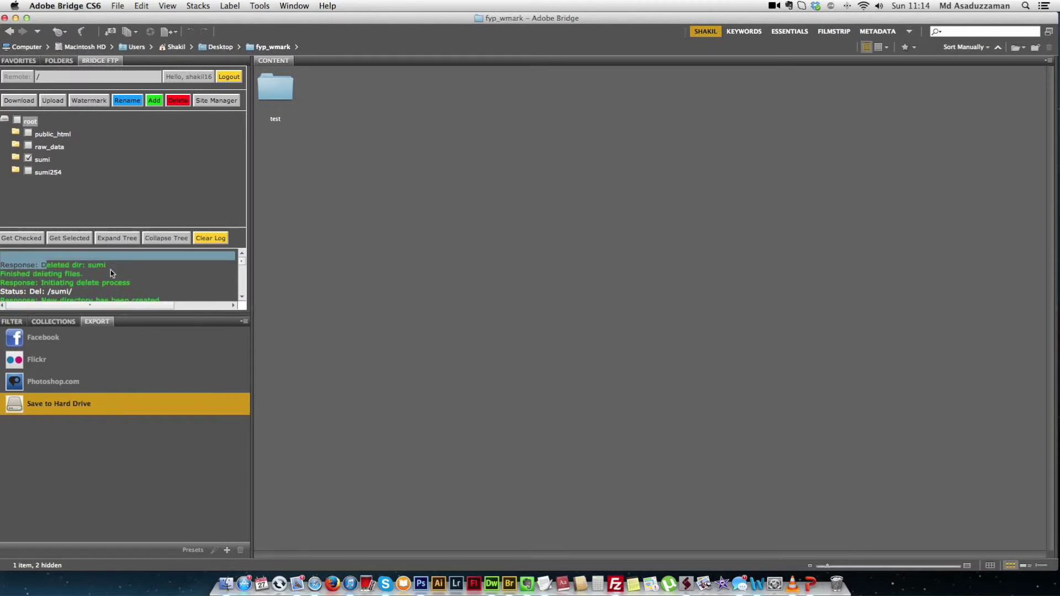
{"action": "left_click", "coordinate": [31, 122]}
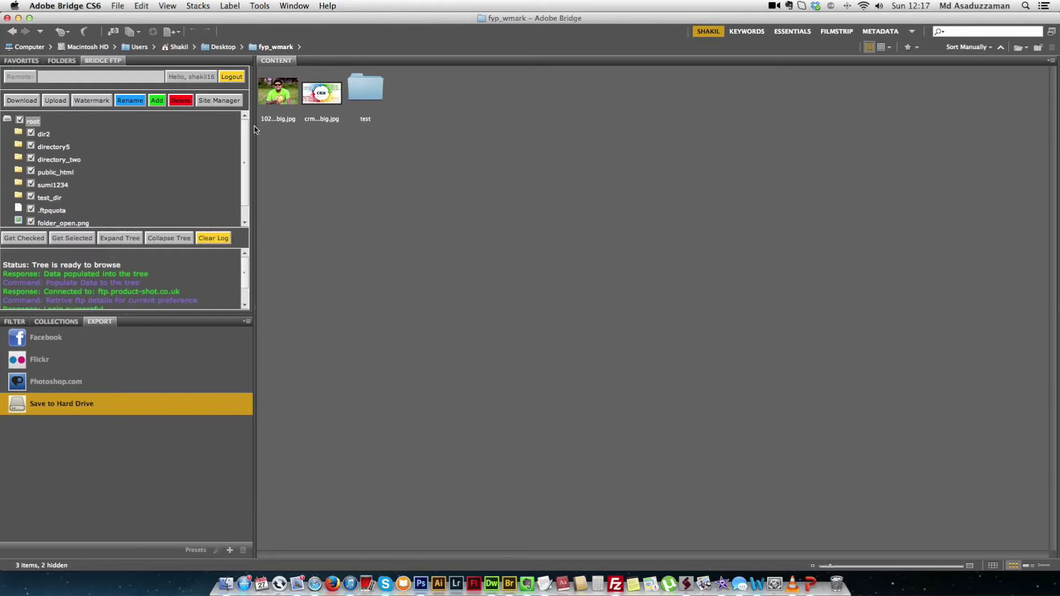
Step: Open the Site Manager, widen its dialog to fit all controls, and look through the list of saved FTP sites
{"action": "left_click", "coordinate": [220, 101]}
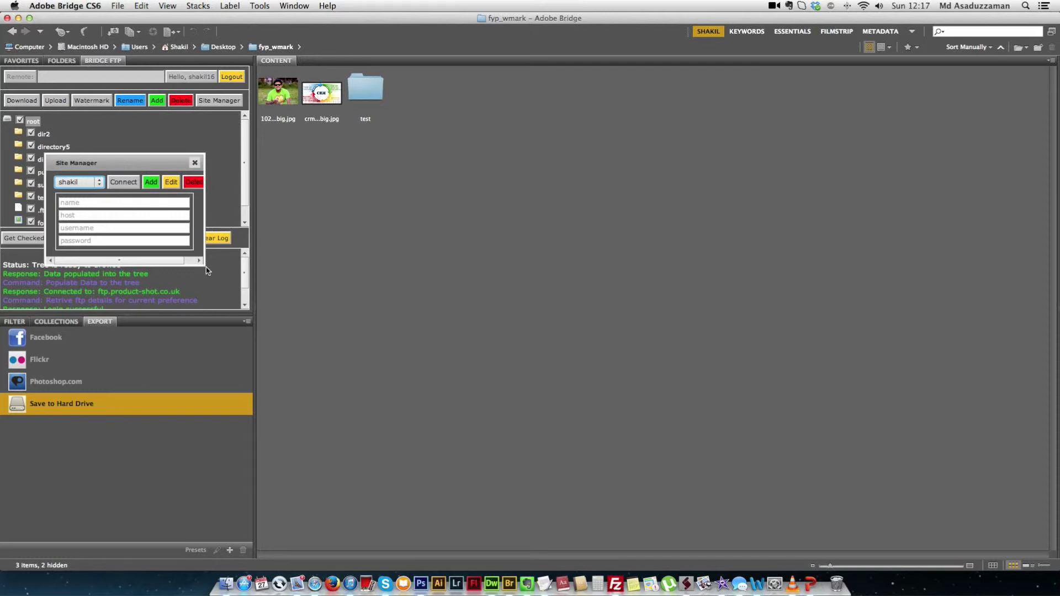
{"action": "mouse_move", "coordinate": [204, 266]}
{"action": "left_mouse_down"}
{"action": "mouse_move", "coordinate": [223, 278]}
{"action": "mouse_move", "coordinate": [217, 270]}
{"action": "left_mouse_up"}
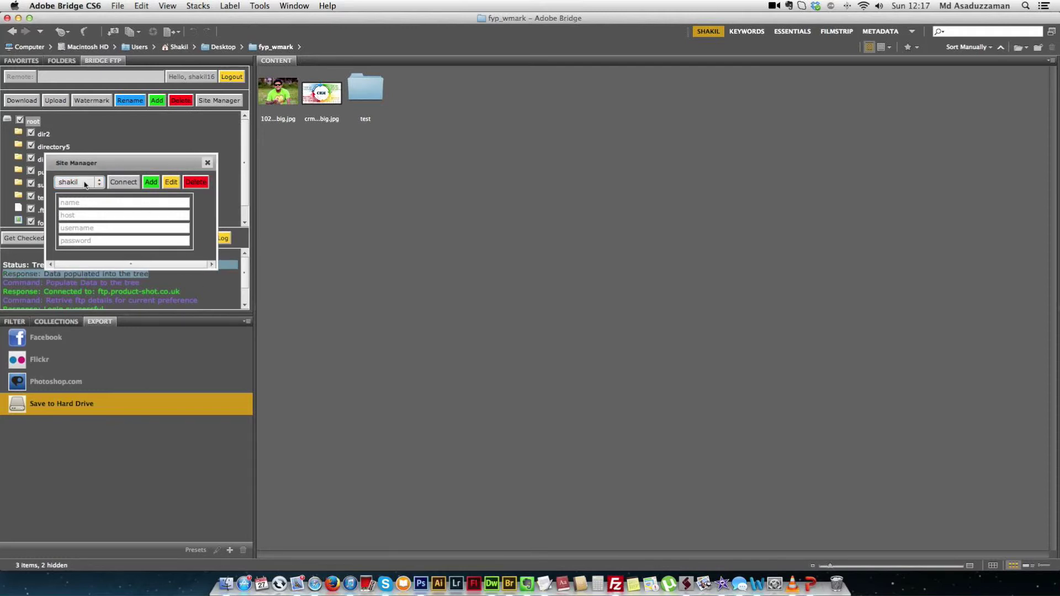
{"action": "left_click", "coordinate": [85, 185]}
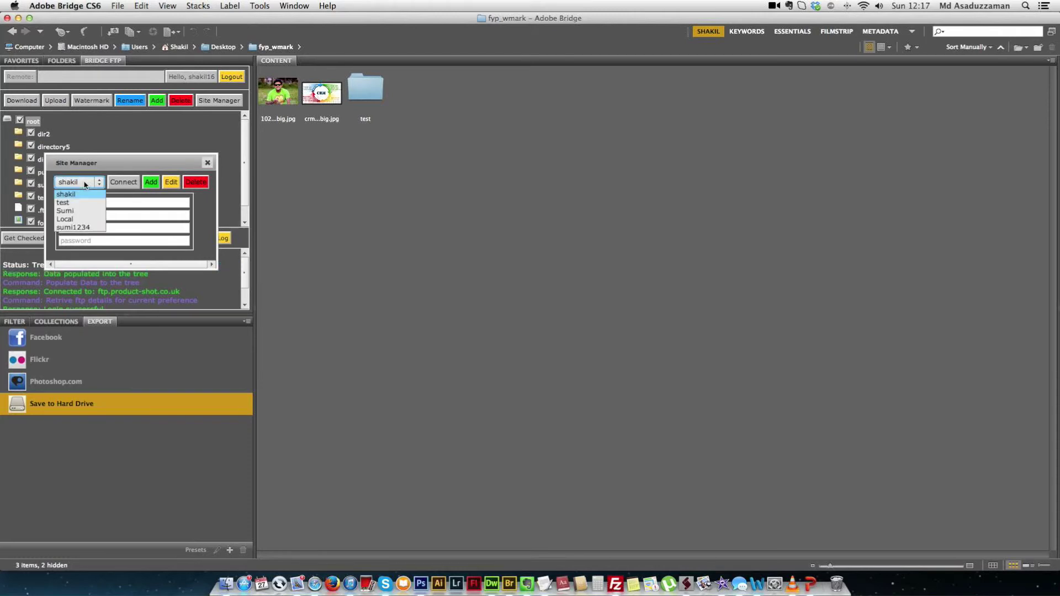
{"action": "left_click", "coordinate": [85, 184]}
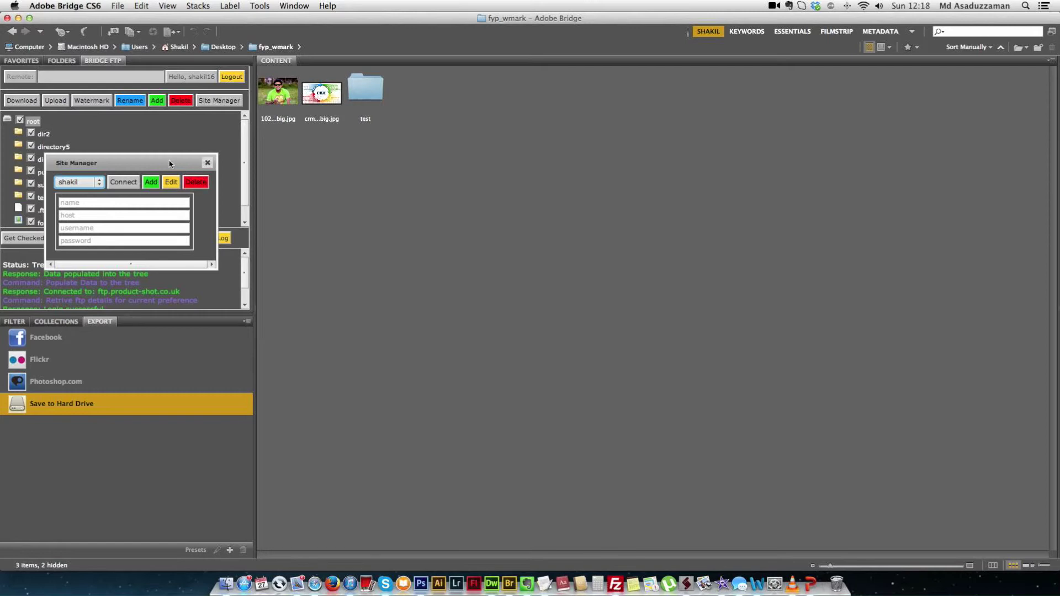
{"action": "left_click_drag", "start_coordinate": [162, 162], "coordinate": [160, 157]}
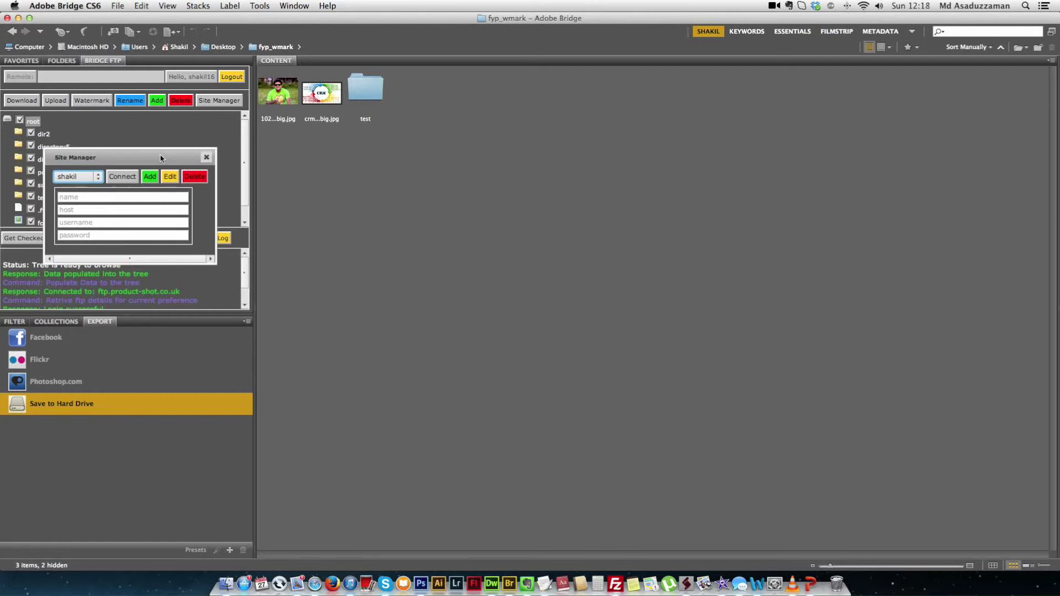
Step: Add the site name testAcc above the FTP host in the TextEdit notes and copy it into the new site's name field
{"action": "left_click", "coordinate": [125, 197]}
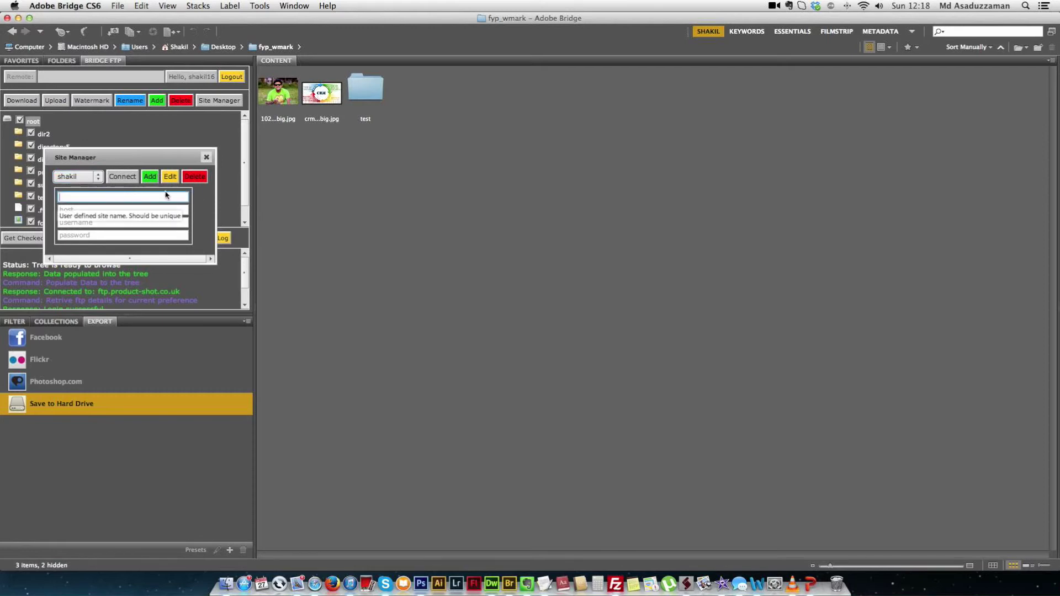
{"action": "left_click", "coordinate": [911, 331]}
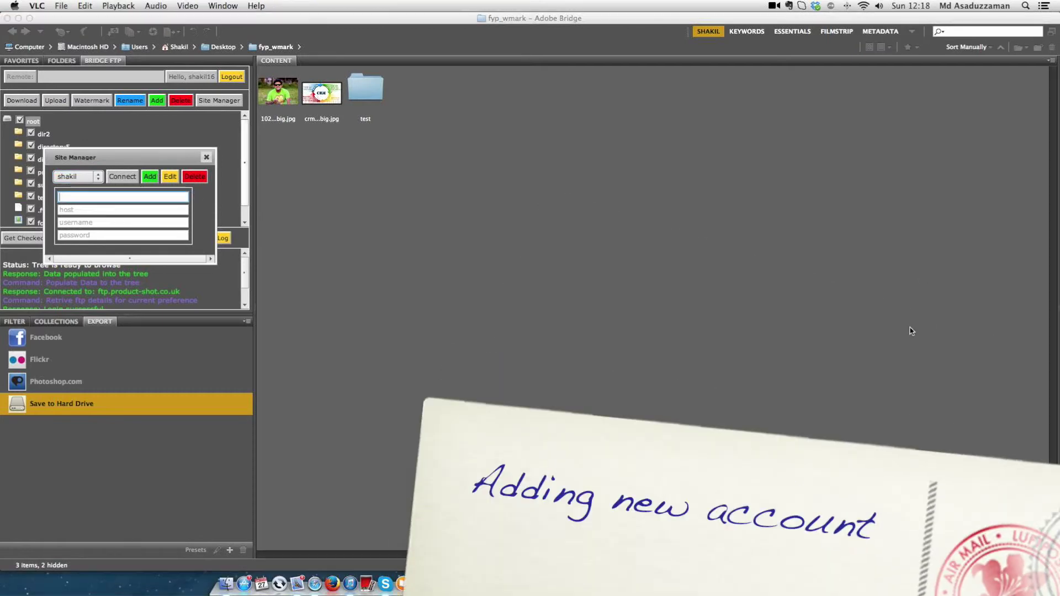
{"action": "key", "text": "super+Tab"}
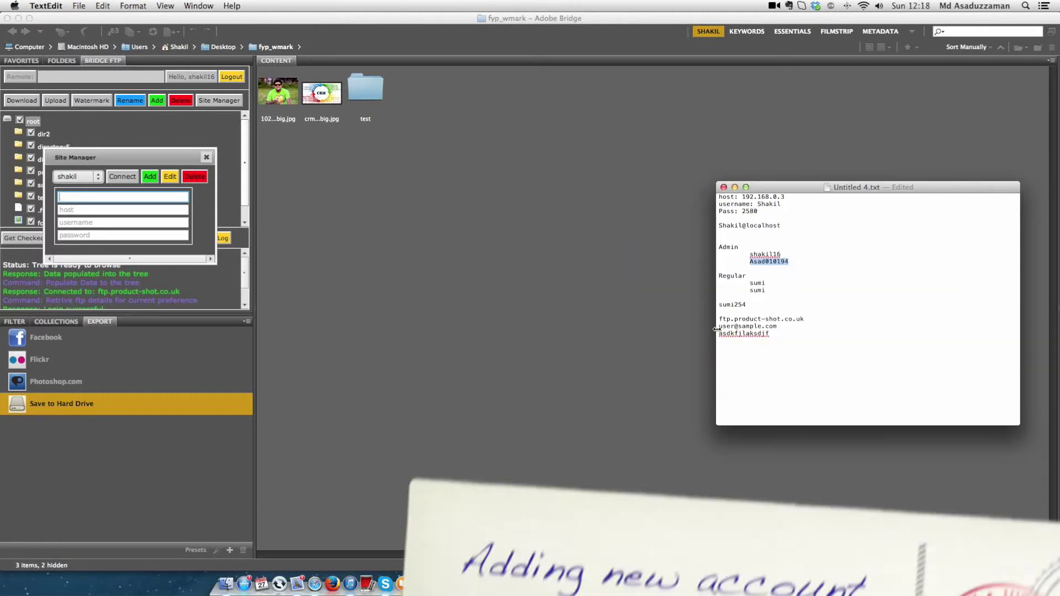
{"action": "left_click", "coordinate": [752, 312]}
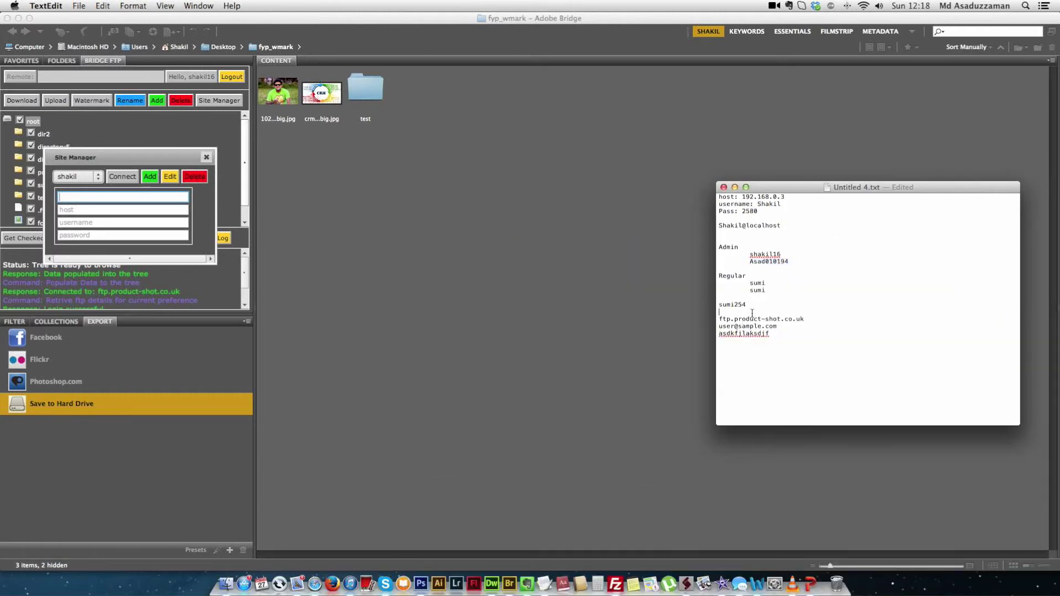
{"action": "key", "text": "Return"}
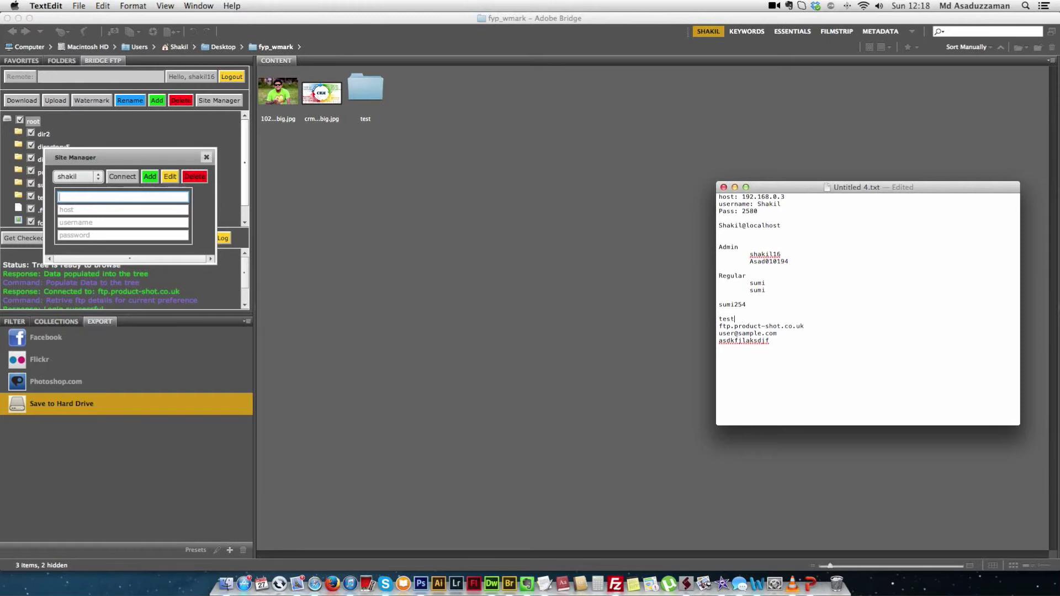
{"action": "double_click", "coordinate": [736, 318]}
{"action": "key", "text": "super+c"}
{"action": "left_click", "coordinate": [87, 197]}
{"action": "right_click", "coordinate": [86, 198]}
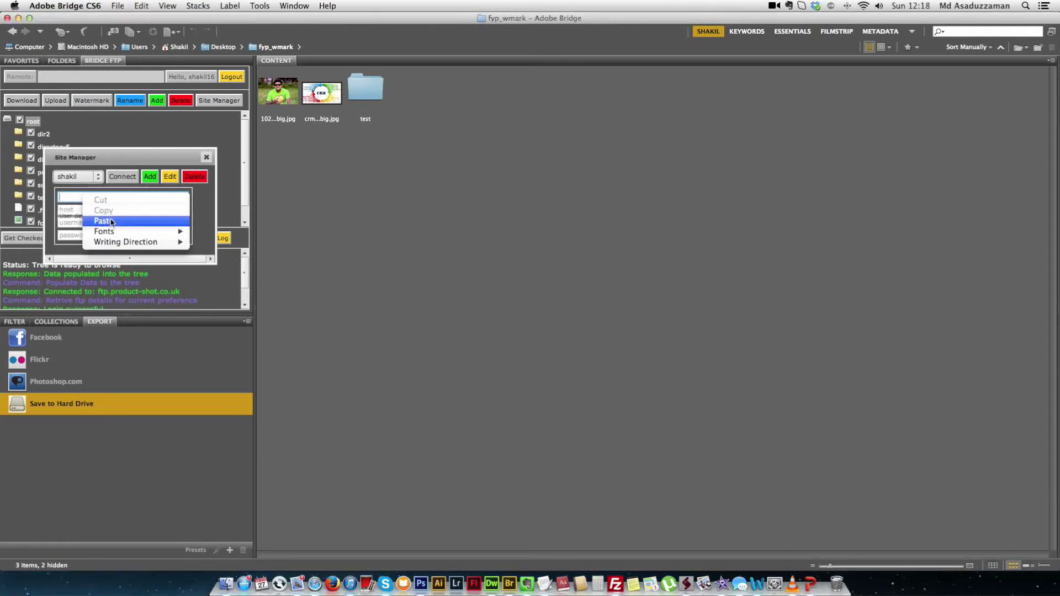
{"action": "left_click", "coordinate": [108, 220]}
Step: Copy the host ftp.product-shot.co.uk from the TextEdit notes into the new site's host field
{"action": "key", "text": "super+Tab"}
{"action": "left_click_drag", "start_coordinate": [717, 326], "coordinate": [722, 326]}
{"action": "left_click_drag", "start_coordinate": [811, 326], "coordinate": [715, 329]}
{"action": "key", "text": "super+c"}
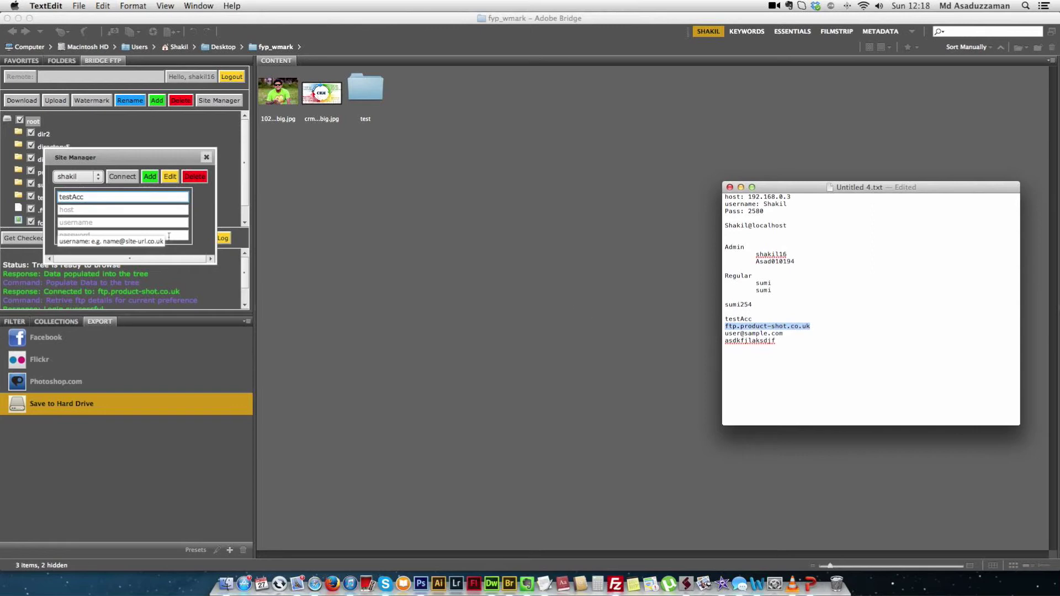
{"action": "left_click", "coordinate": [76, 212]}
{"action": "right_click", "coordinate": [75, 217]}
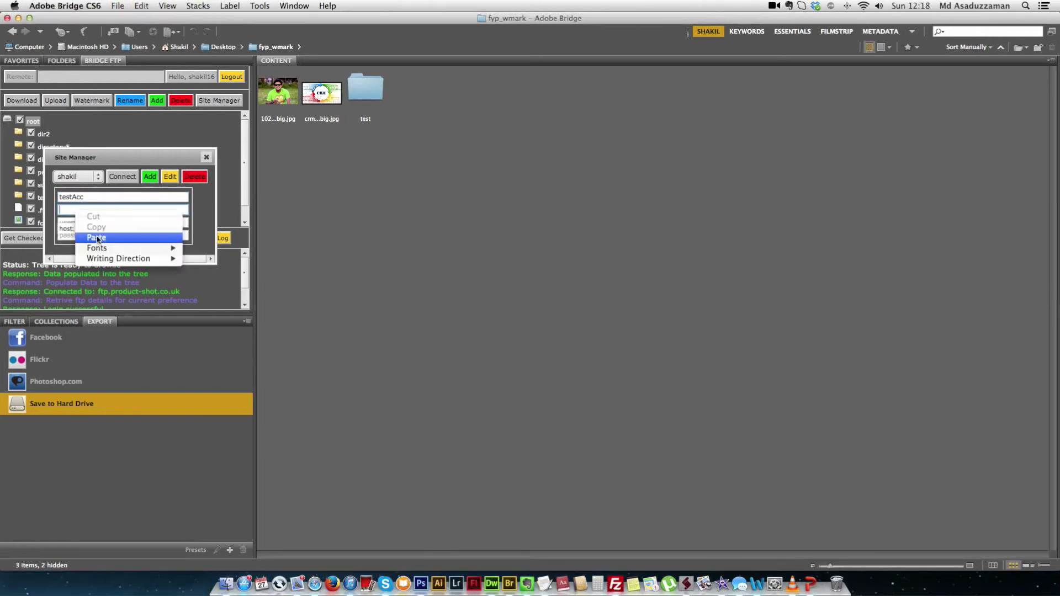
{"action": "left_click", "coordinate": [88, 232]}
Step: Copy the sample account's e-mail-style username from the TextEdit notes into the new site's username field
{"action": "key", "text": "super+Tab"}
{"action": "left_click_drag", "start_coordinate": [784, 333], "coordinate": [724, 334]}
{"action": "key", "text": "super+c"}
{"action": "left_click", "coordinate": [89, 222]}
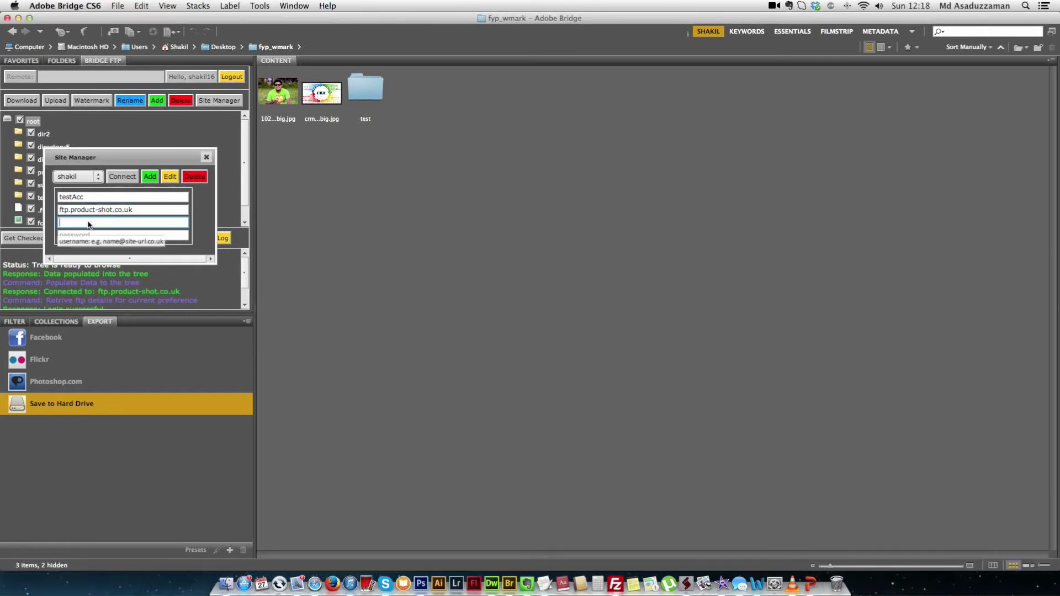
{"action": "right_click", "coordinate": [88, 223]}
{"action": "left_click", "coordinate": [97, 234]}
Step: Copy the sample account's password from the TextEdit notes into the new site's password field
{"action": "key", "text": "super+Tab"}
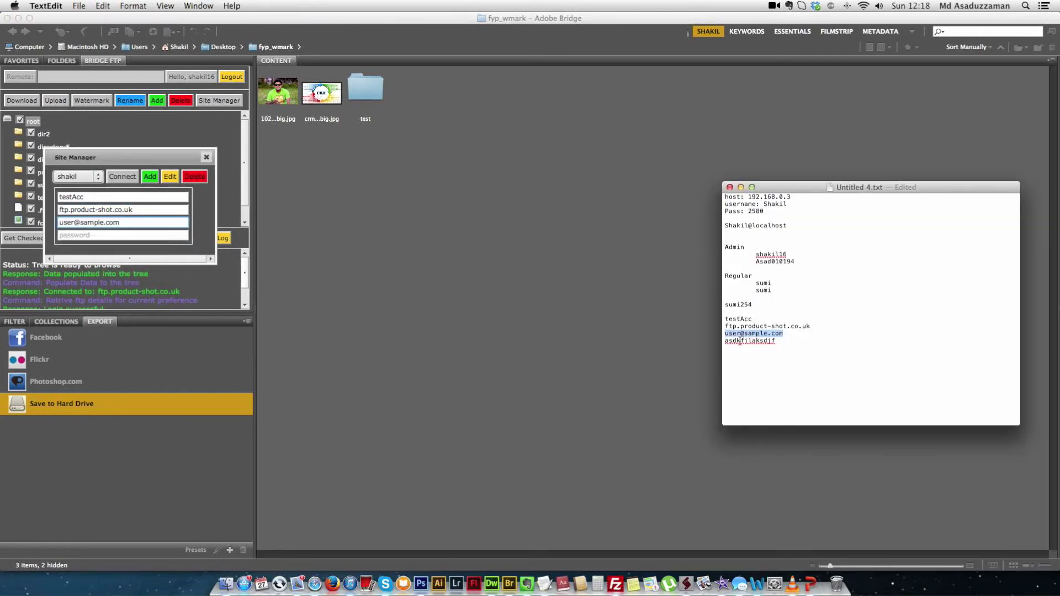
{"action": "double_click", "coordinate": [738, 341]}
{"action": "key", "text": "super+c"}
{"action": "left_click", "coordinate": [137, 236]}
{"action": "right_click", "coordinate": [83, 237]}
{"action": "left_click", "coordinate": [113, 265]}
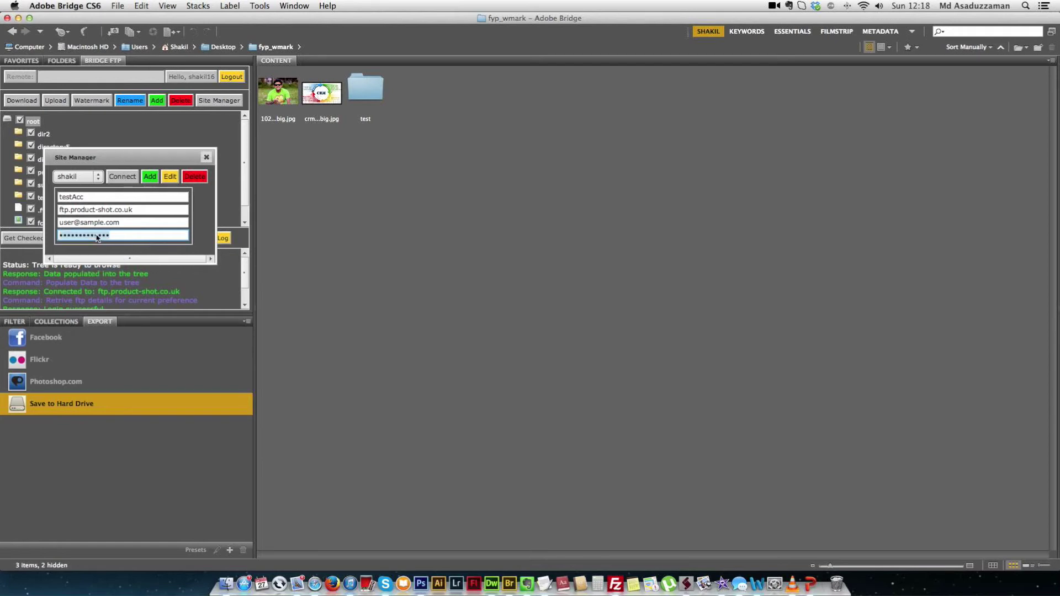
Step: Cut the username out of the site details and try to add the site with that field empty
{"action": "right_click", "coordinate": [97, 238]}
{"action": "left_click", "coordinate": [80, 238]}
{"action": "left_click", "coordinate": [94, 225]}
{"action": "key", "text": "super+a"}
{"action": "right_click", "coordinate": [95, 226]}
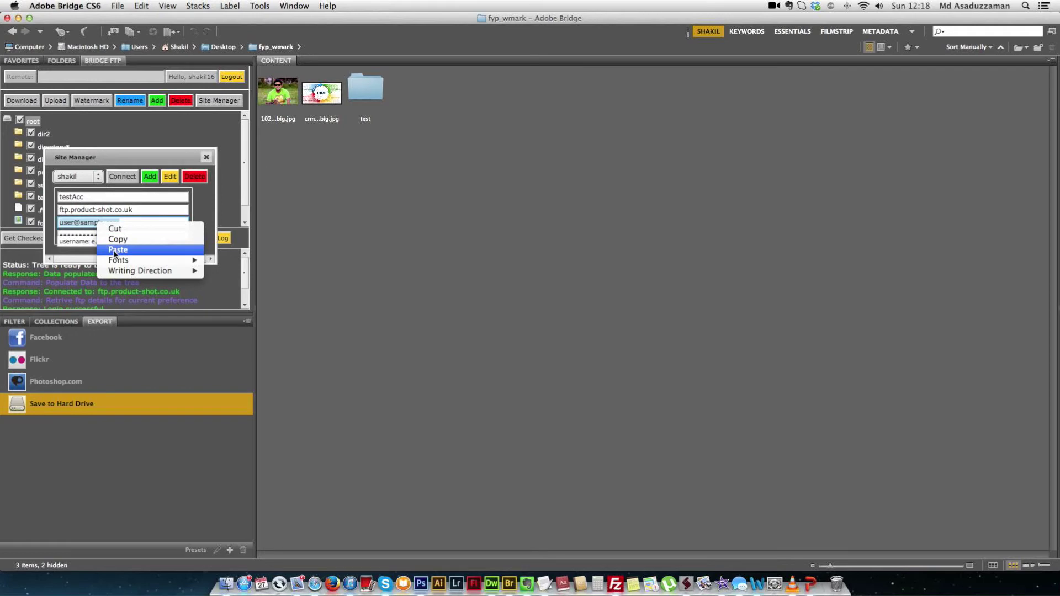
{"action": "left_click", "coordinate": [123, 229]}
{"action": "left_click", "coordinate": [150, 178]}
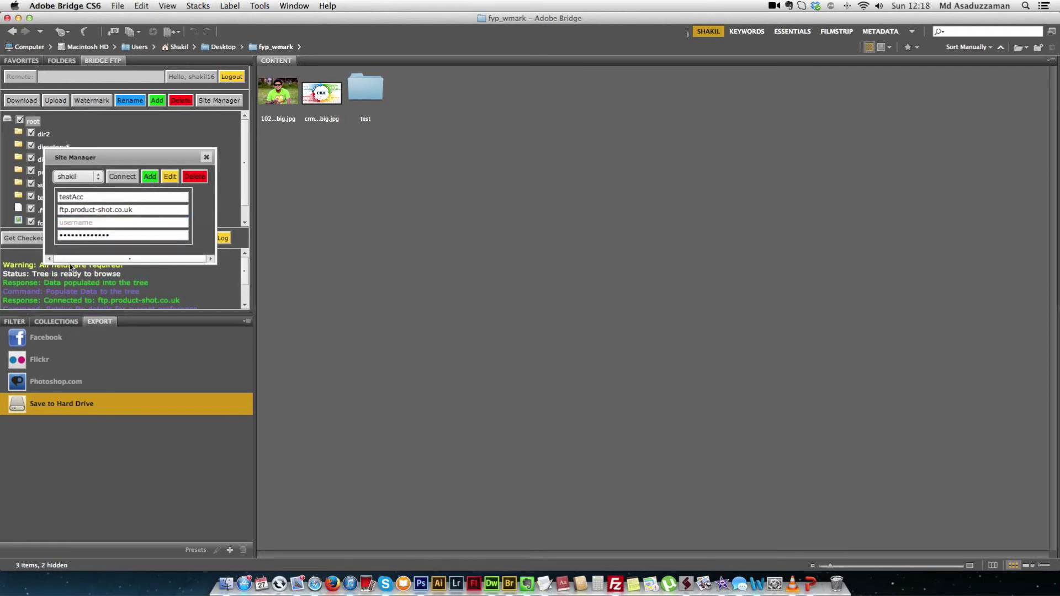
Step: Paste the sample account's username from the TextEdit notes back into the username field and add the testAcc site
{"action": "key", "text": "super+Tab"}
{"action": "left_click_drag", "start_coordinate": [784, 334], "coordinate": [729, 333]}
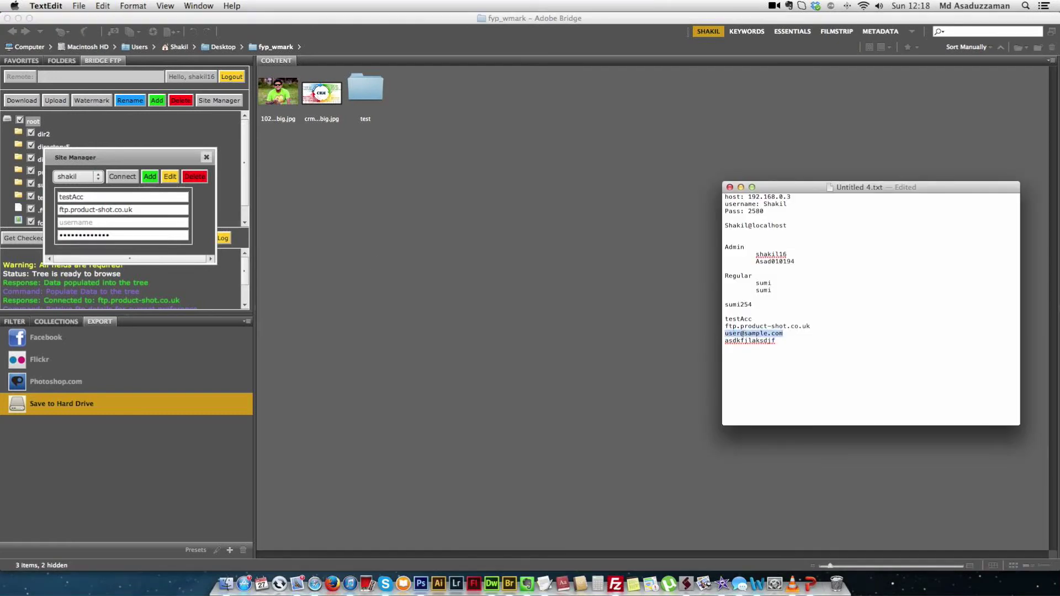
{"action": "left_click", "coordinate": [85, 222]}
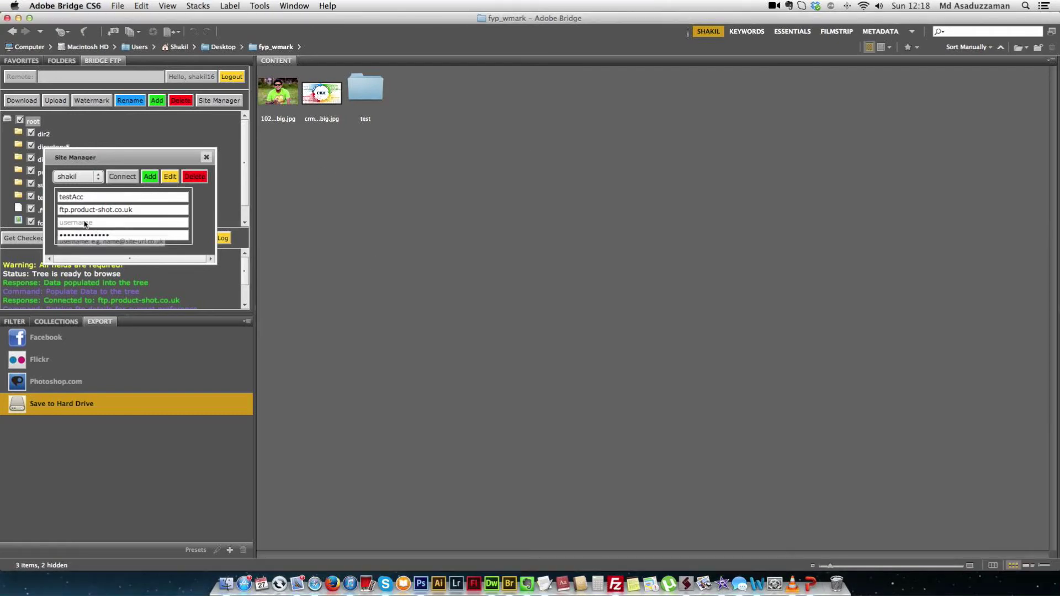
{"action": "right_click", "coordinate": [85, 222]}
{"action": "left_click", "coordinate": [131, 244]}
{"action": "left_click", "coordinate": [152, 179]}
{"action": "left_click_drag", "start_coordinate": [118, 157], "coordinate": [118, 154]}
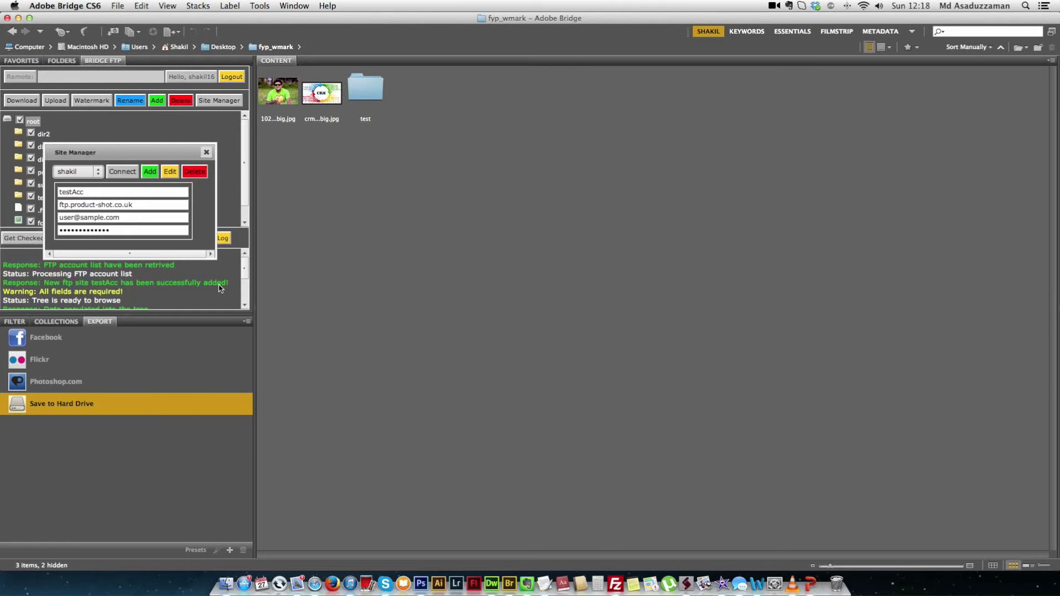
Step: Check the list of saved FTP sites for the newly added testAcc entry
{"action": "left_click", "coordinate": [76, 174]}
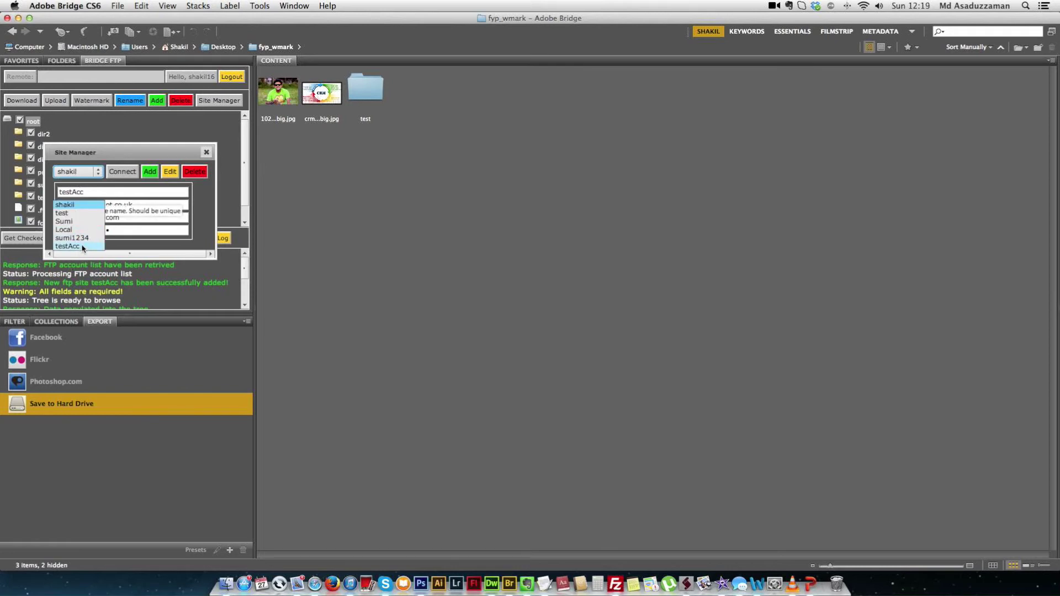
{"action": "left_click", "coordinate": [115, 154]}
{"action": "left_click_drag", "start_coordinate": [115, 154], "coordinate": [114, 156]}
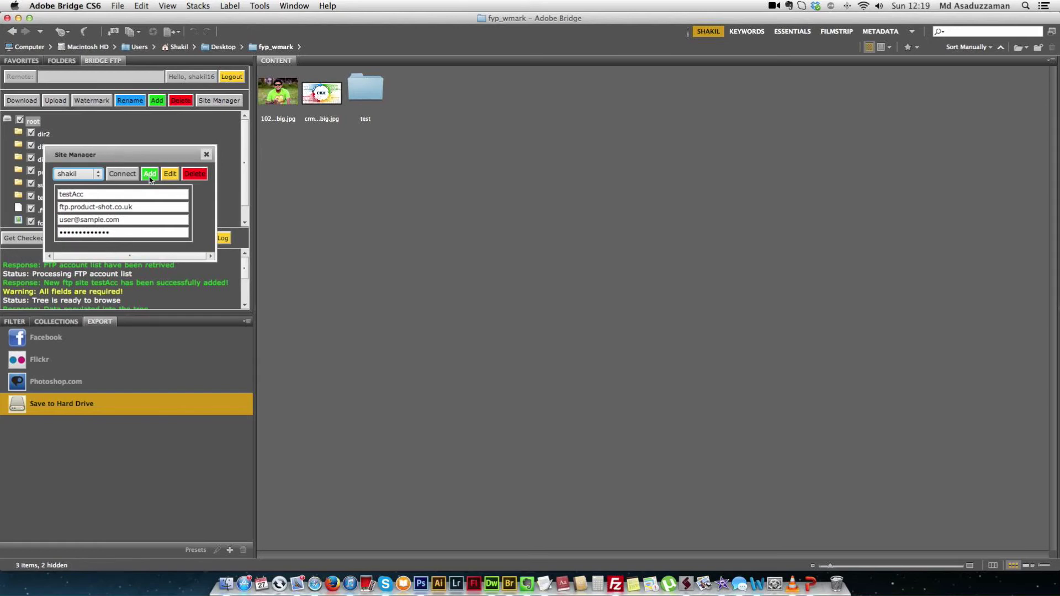
Step: Edit the saved testAcc site, changing its name to testAccnt with the text amended in the TextEdit notes, and save it
{"action": "left_click", "coordinate": [76, 177]}
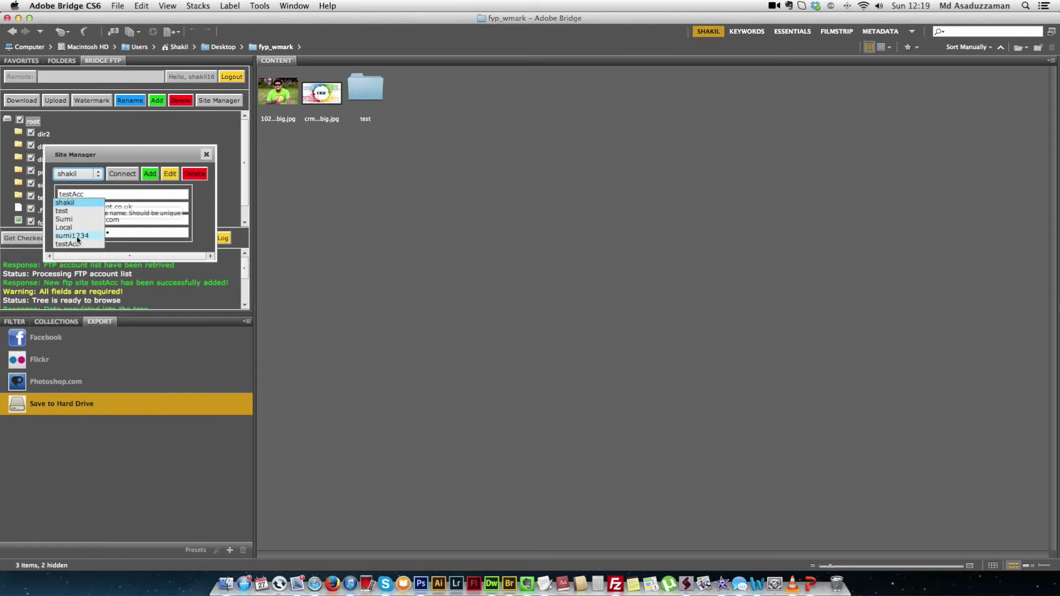
{"action": "left_click", "coordinate": [77, 244]}
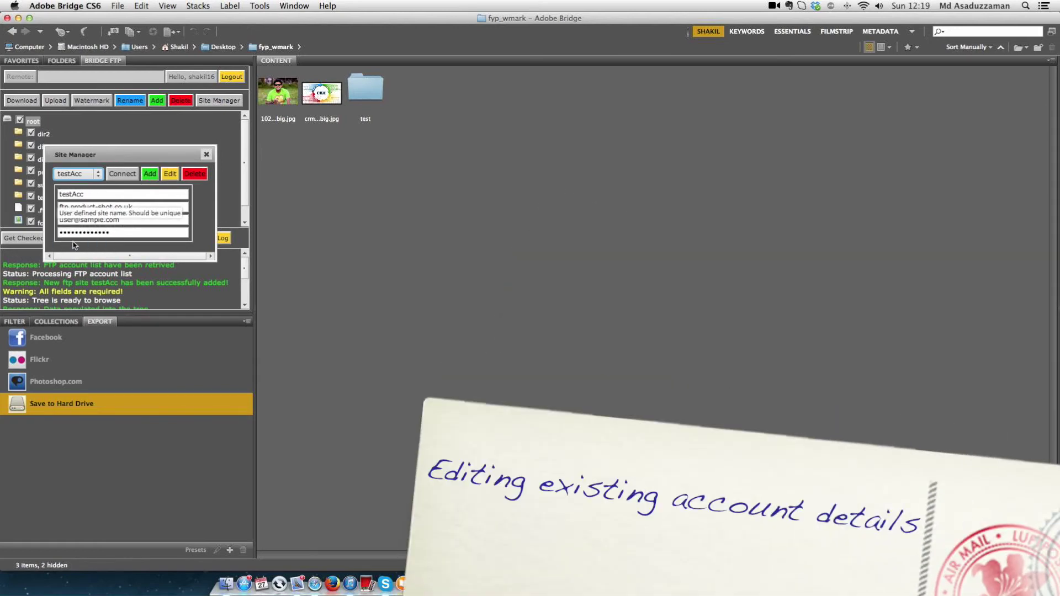
{"action": "left_click", "coordinate": [169, 175]}
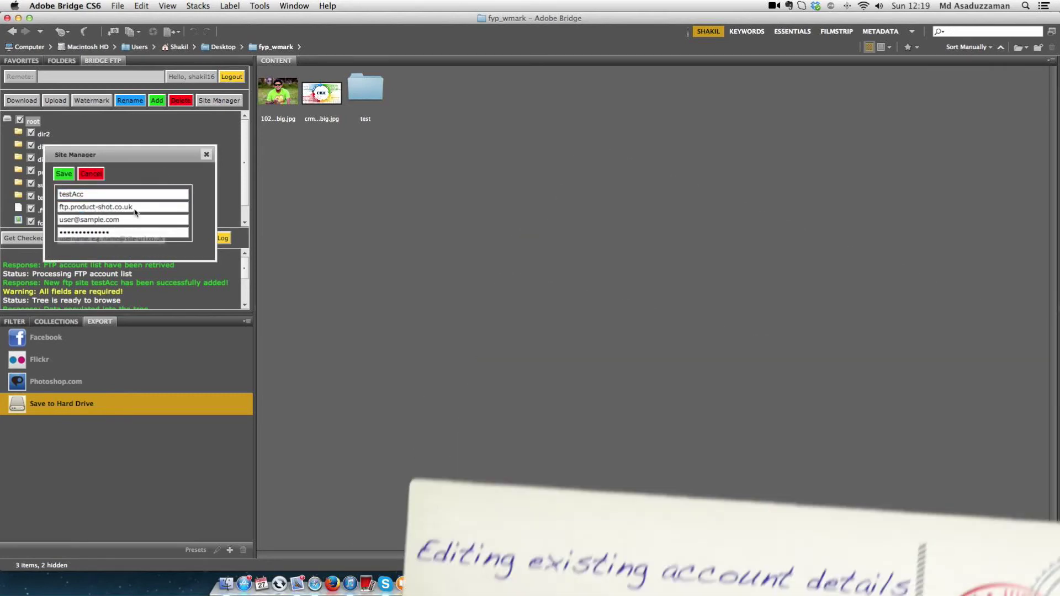
{"action": "key", "text": "super+Tab"}
{"action": "left_click", "coordinate": [764, 322]}
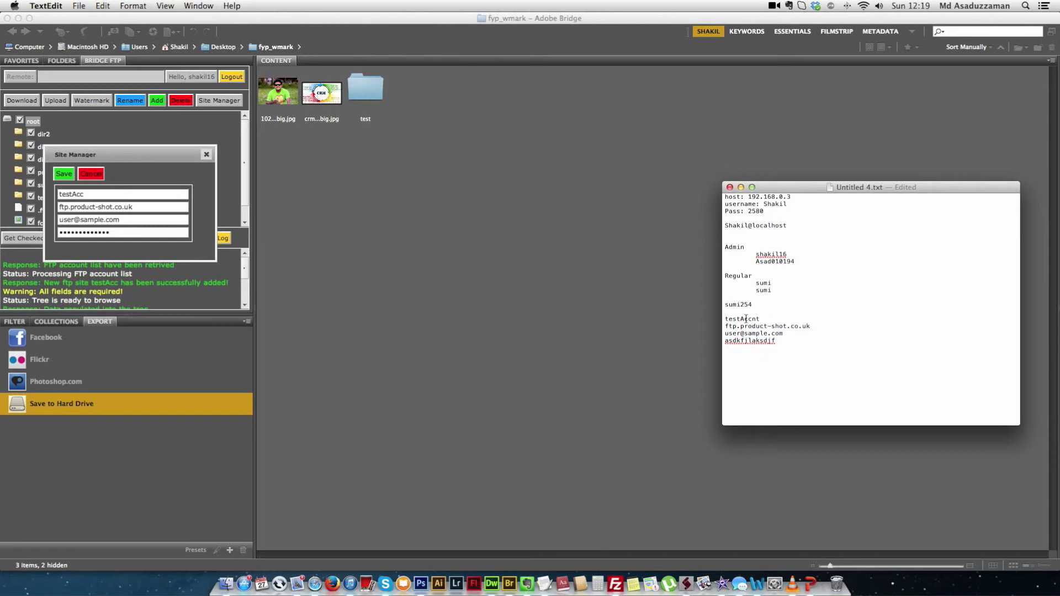
{"action": "left_click", "coordinate": [83, 193]}
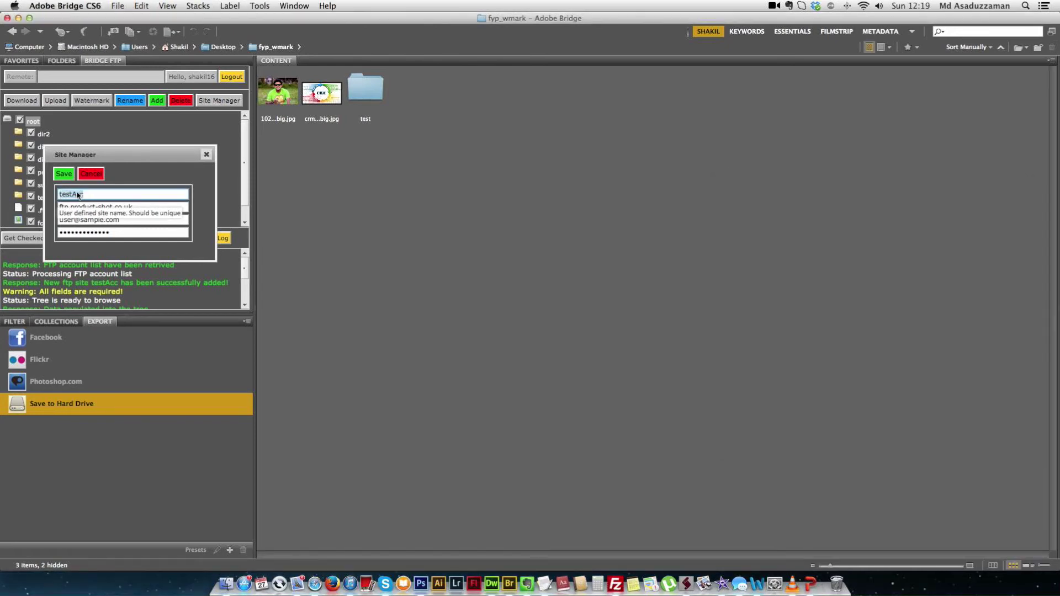
{"action": "right_click", "coordinate": [77, 195]}
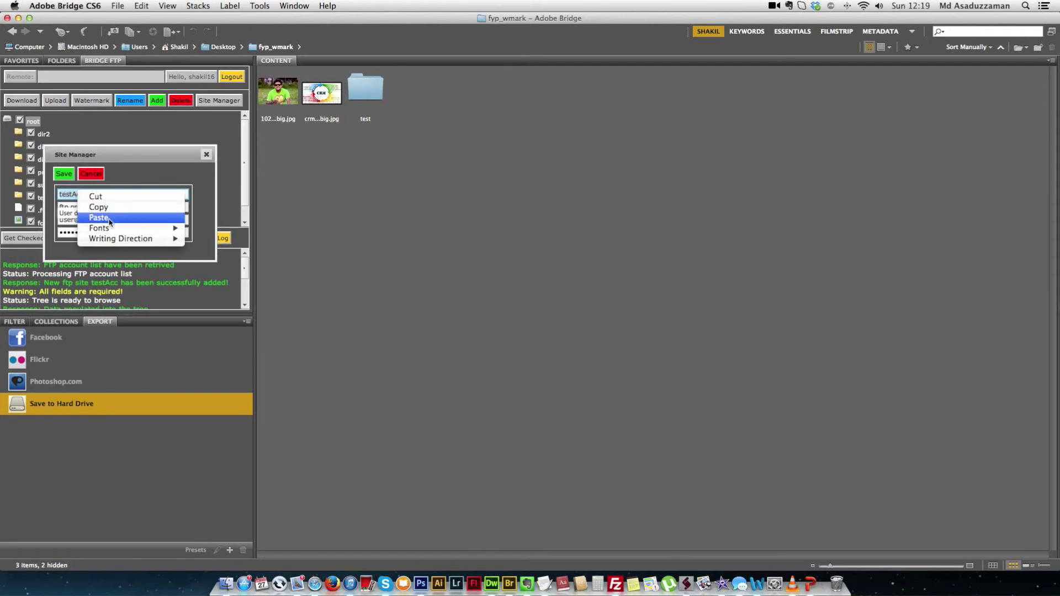
{"action": "left_click", "coordinate": [99, 218]}
{"action": "left_click", "coordinate": [64, 173]}
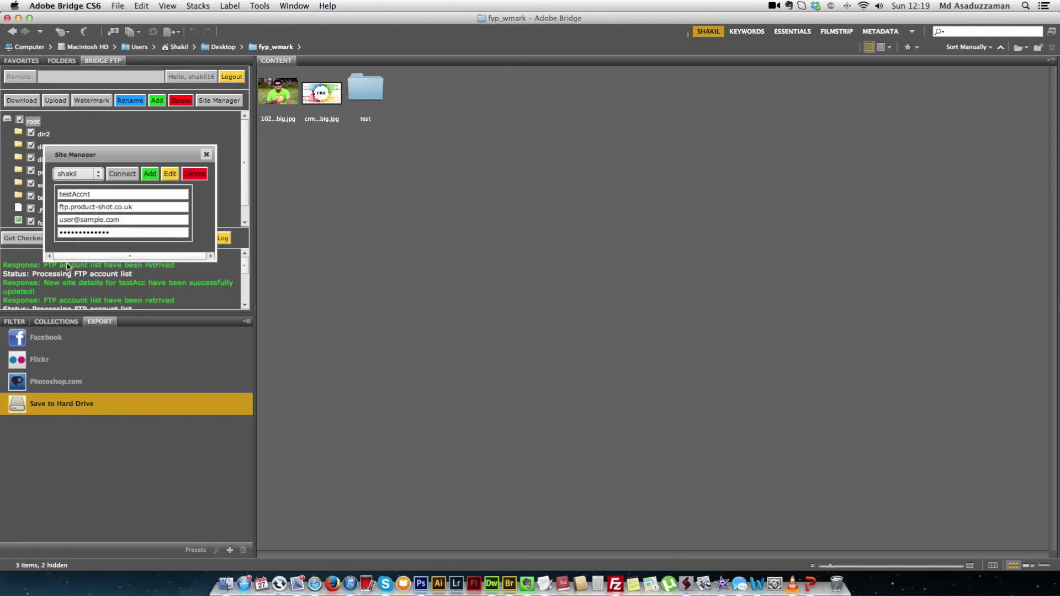
Step: Permanently delete the saved testAccnt FTP site and check the list of remaining sites
{"action": "left_click", "coordinate": [80, 177]}
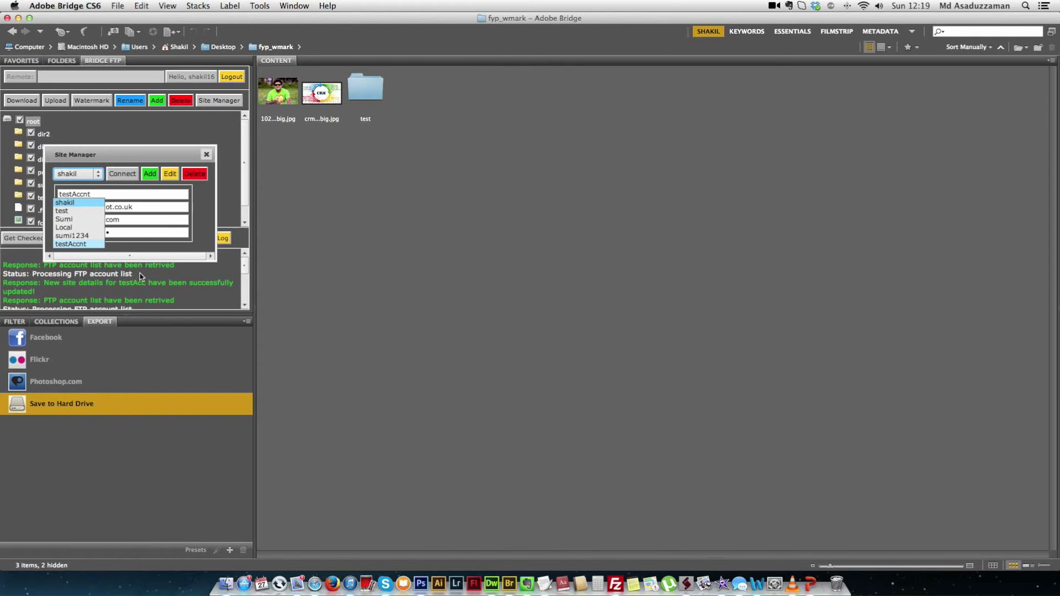
{"action": "left_click", "coordinate": [79, 244]}
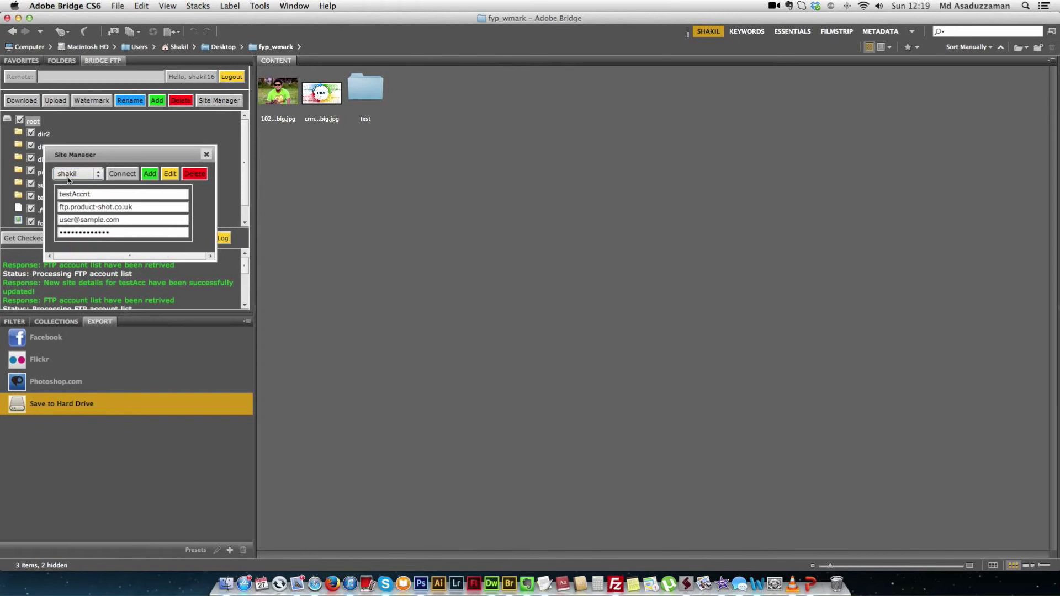
{"action": "left_click", "coordinate": [77, 177]}
{"action": "left_click", "coordinate": [81, 246]}
{"action": "left_click", "coordinate": [195, 174]}
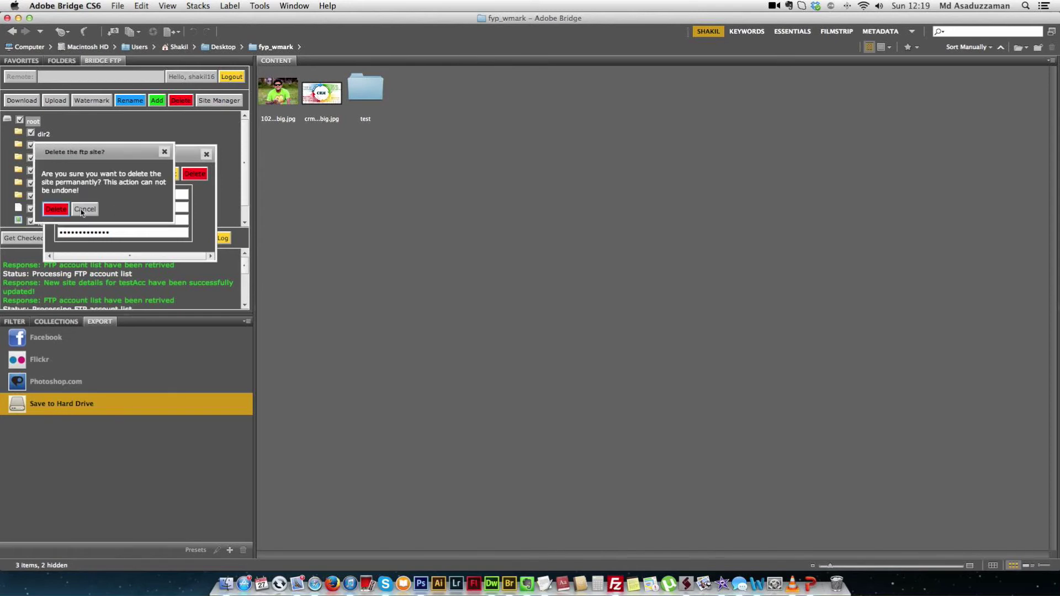
{"action": "left_click_drag", "start_coordinate": [45, 176], "coordinate": [112, 196]}
{"action": "left_click", "coordinate": [115, 198]}
{"action": "left_click", "coordinate": [56, 209]}
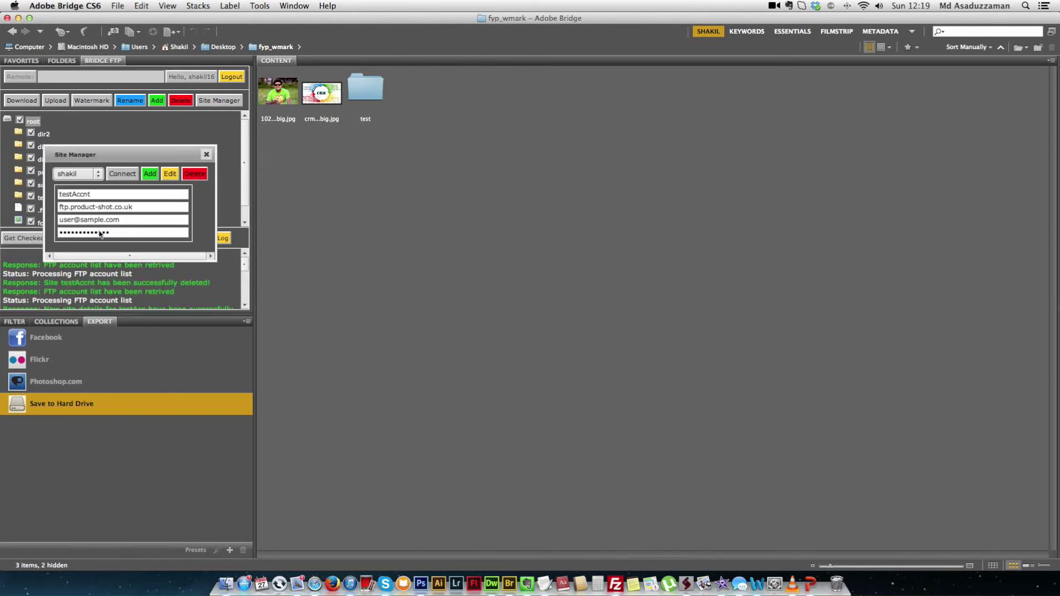
{"action": "left_click", "coordinate": [69, 175]}
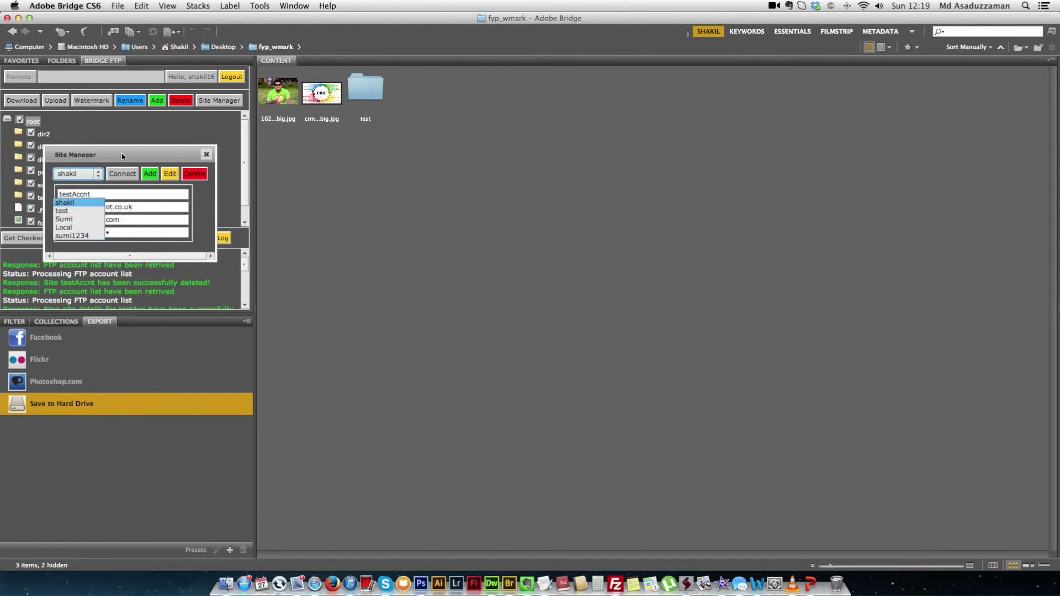
{"action": "left_click", "coordinate": [64, 203]}
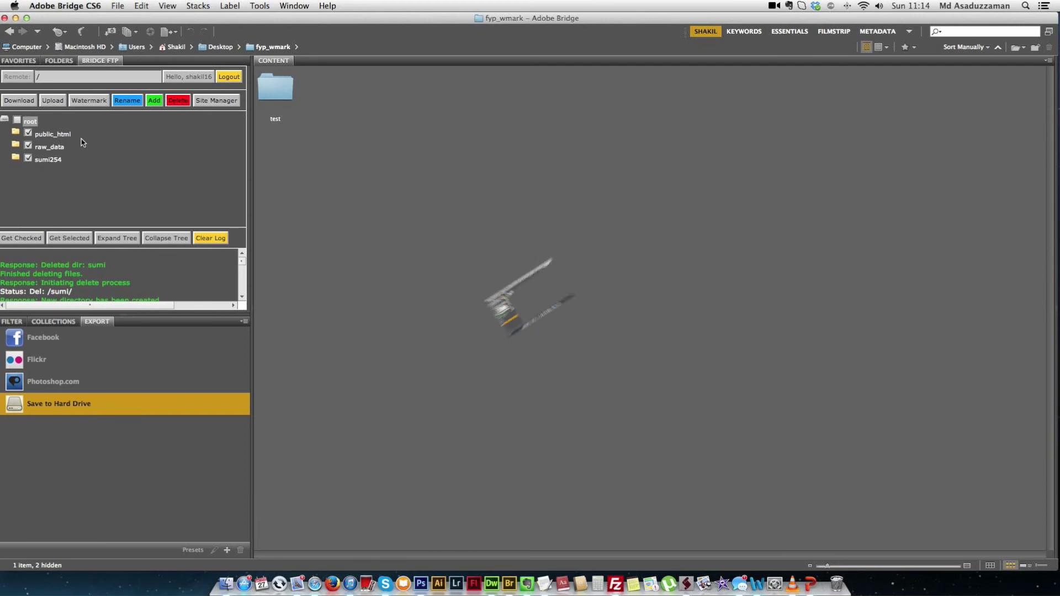
Step: Open the watermark dialog and set its destination to the copied path of the Desktop/fyp_wmark folder
{"action": "left_click", "coordinate": [89, 102]}
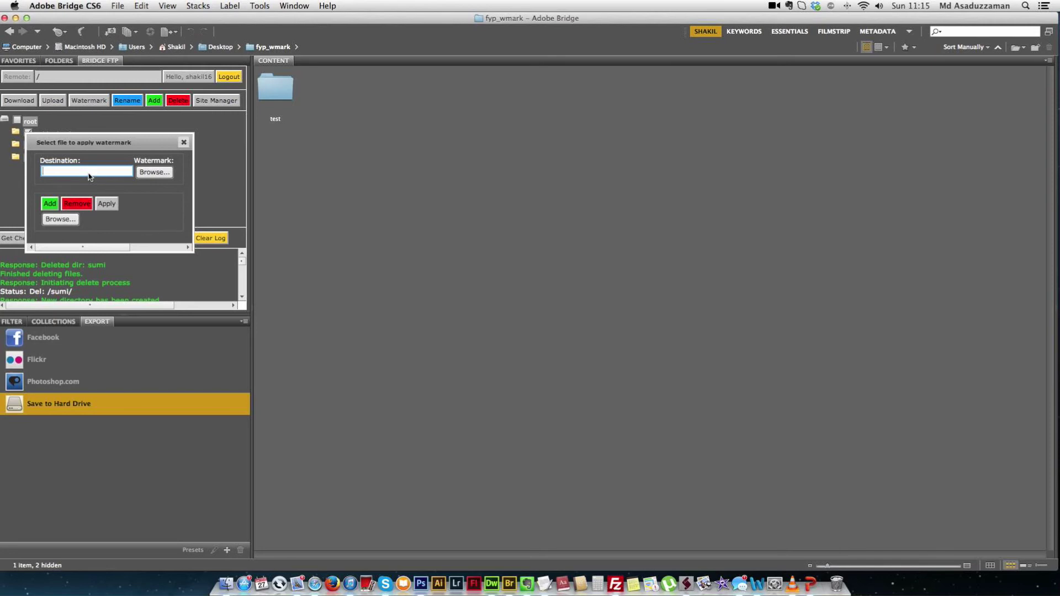
{"action": "left_click", "coordinate": [317, 47]}
{"action": "left_click", "coordinate": [143, 54]}
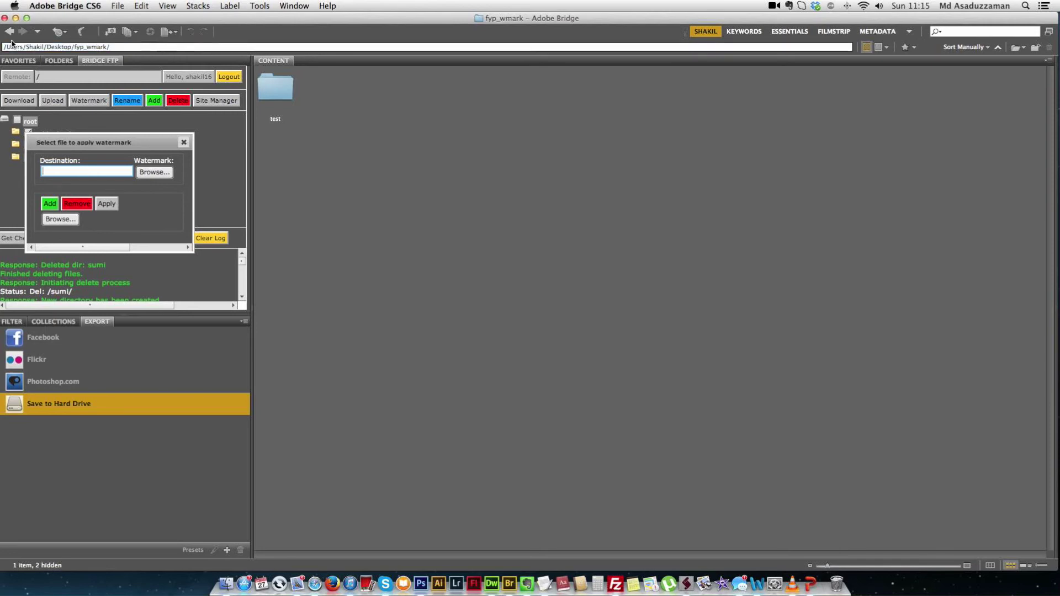
{"action": "left_click_drag", "start_coordinate": [132, 48], "coordinate": [5, 55]}
{"action": "key", "text": "super+c"}
{"action": "right_click", "coordinate": [92, 172]}
{"action": "left_click", "coordinate": [115, 197]}
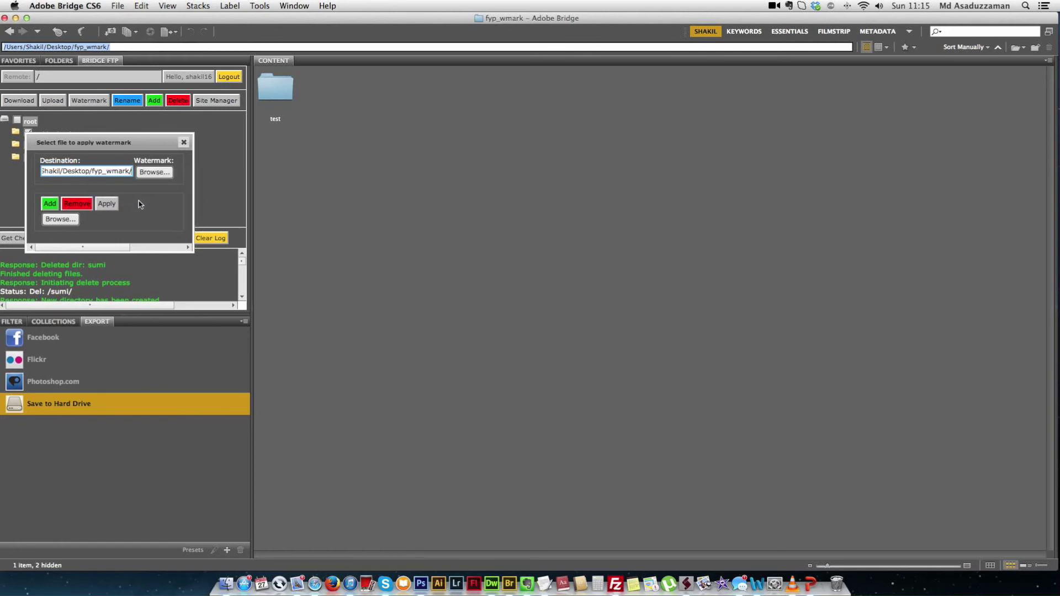
Step: Choose the file to use as the watermark from the Desktop folder
{"action": "left_click", "coordinate": [155, 172]}
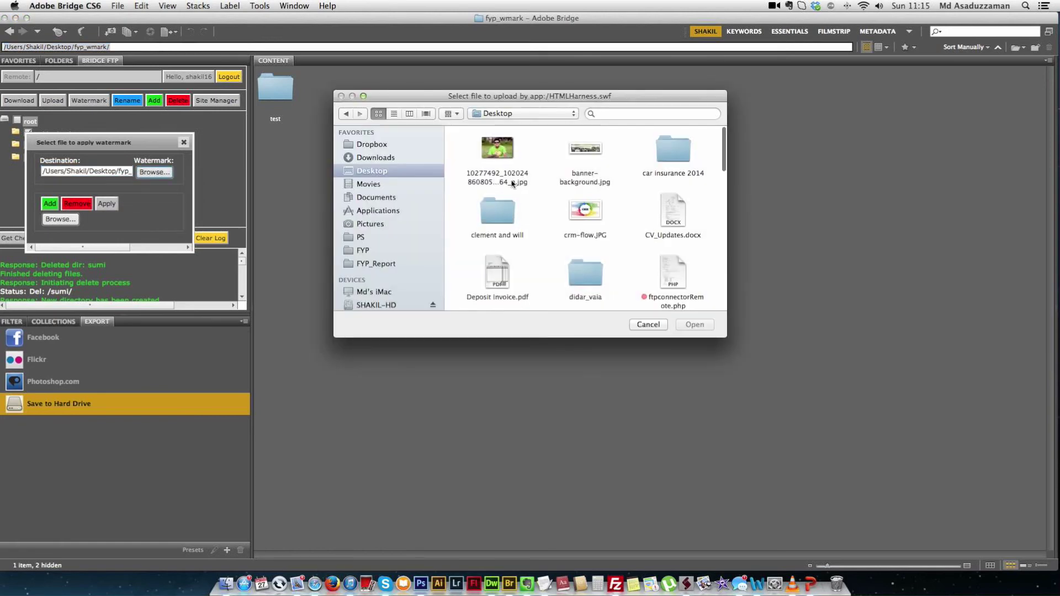
{"action": "scroll", "coordinate": [593, 177], "scroll_direction": "down", "scroll_amount": 6}
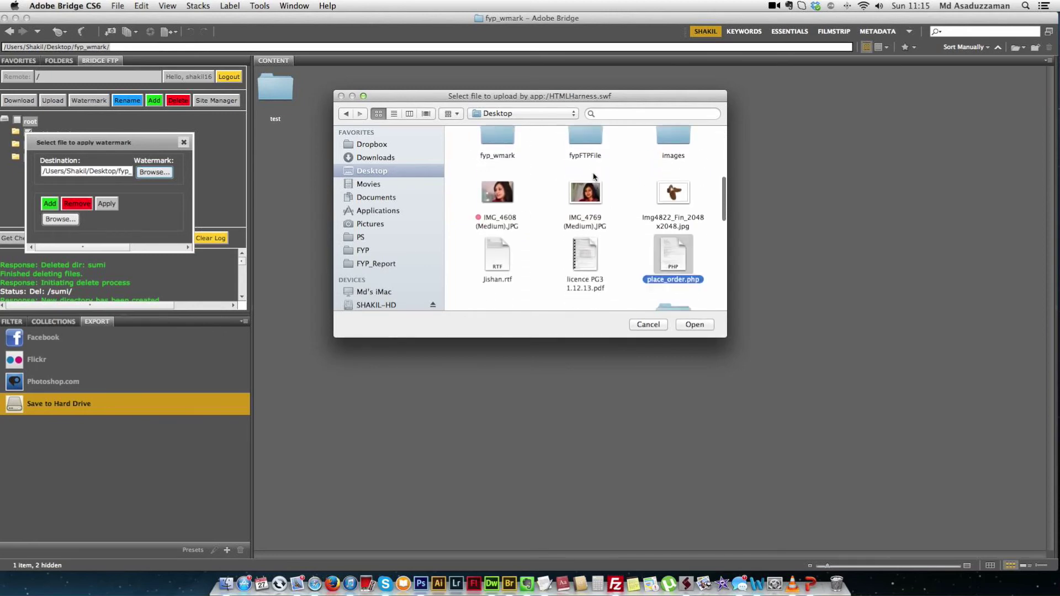
{"action": "type", "text": "ps"}
{"action": "left_click", "coordinate": [696, 326]}
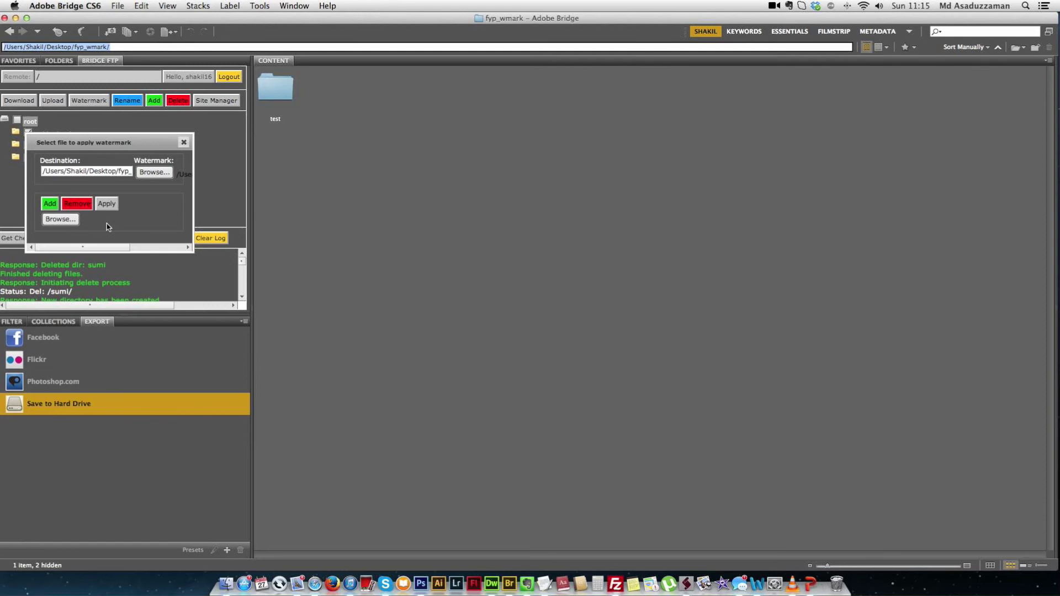
Step: Add a second source file row, enlarge the watermark dialog and start choosing the first file to watermark
{"action": "left_click", "coordinate": [50, 204]}
{"action": "left_click_drag", "start_coordinate": [192, 255], "coordinate": [200, 277]}
{"action": "left_click", "coordinate": [60, 219]}
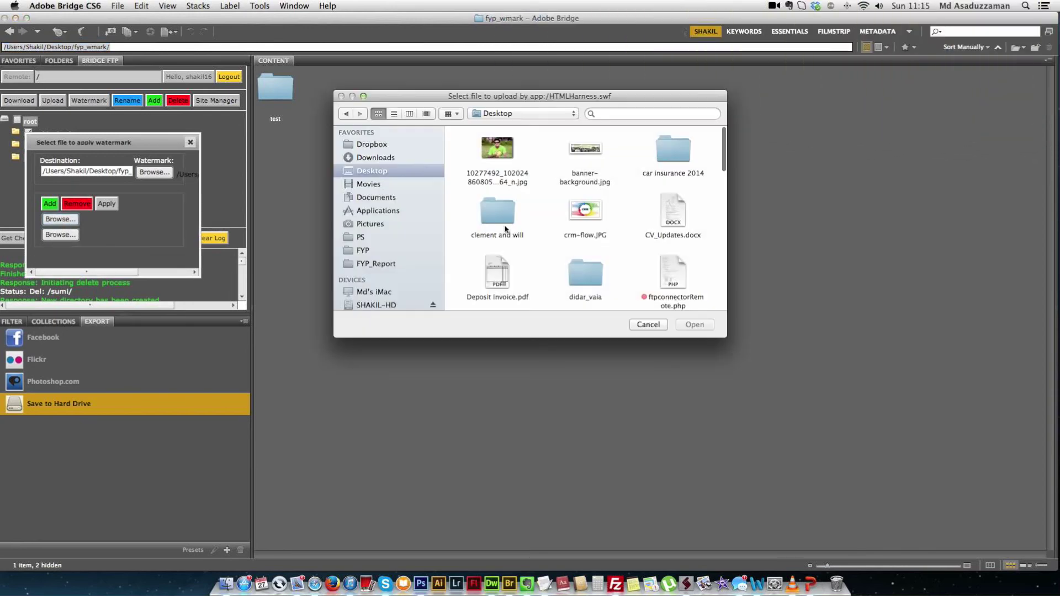